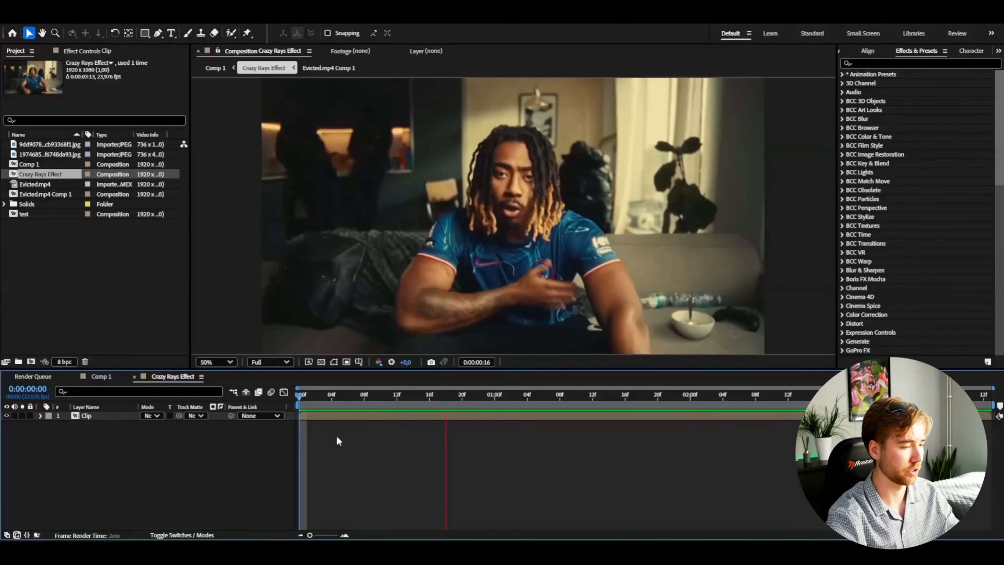
- Duplicate the rotoscoped Clip layer after previewing the cutout
{"action": "left_click_drag", "start_coordinate": [321, 397], "coordinate": [495, 398]}
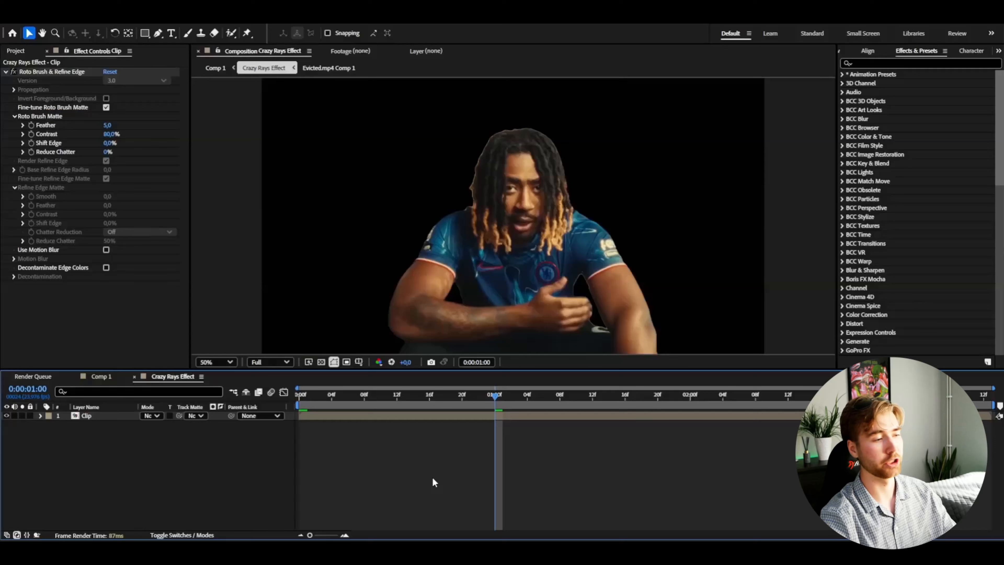
{"action": "left_click_drag", "start_coordinate": [495, 395], "coordinate": [279, 400]}
{"action": "key", "text": "space"}
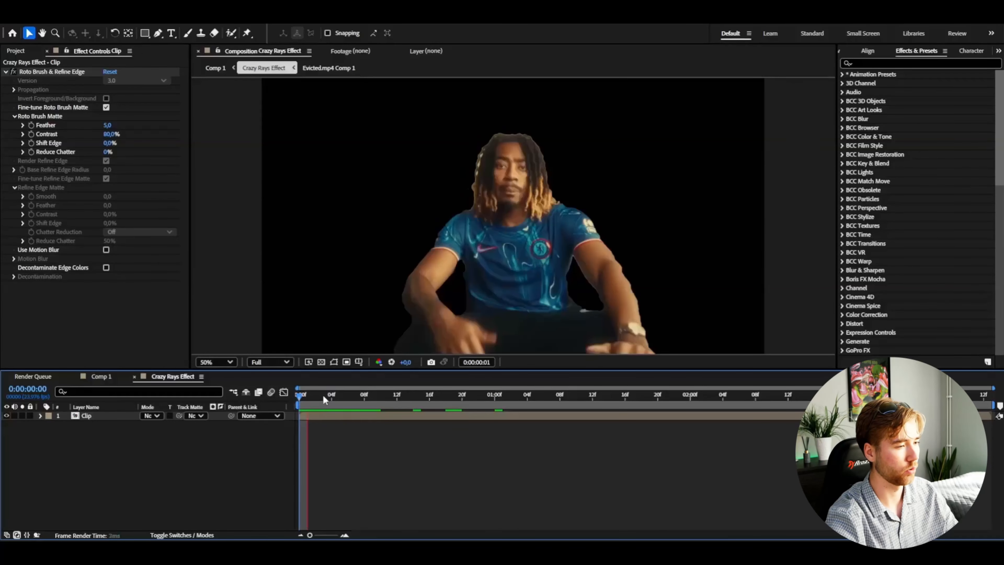
{"action": "left_click", "coordinate": [494, 396]}
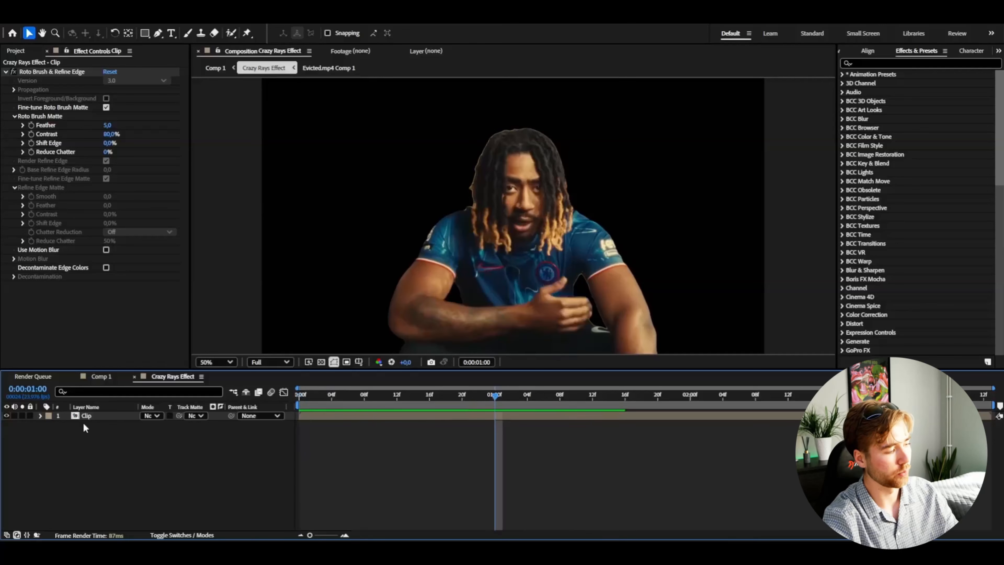
{"action": "left_click", "coordinate": [88, 418]}
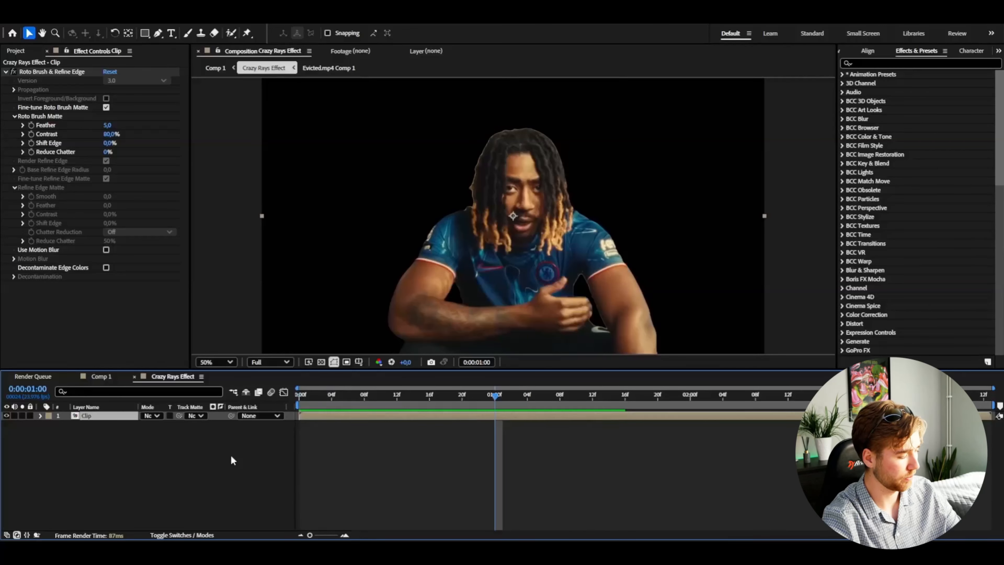
{"action": "key", "text": "ctrl+d"}
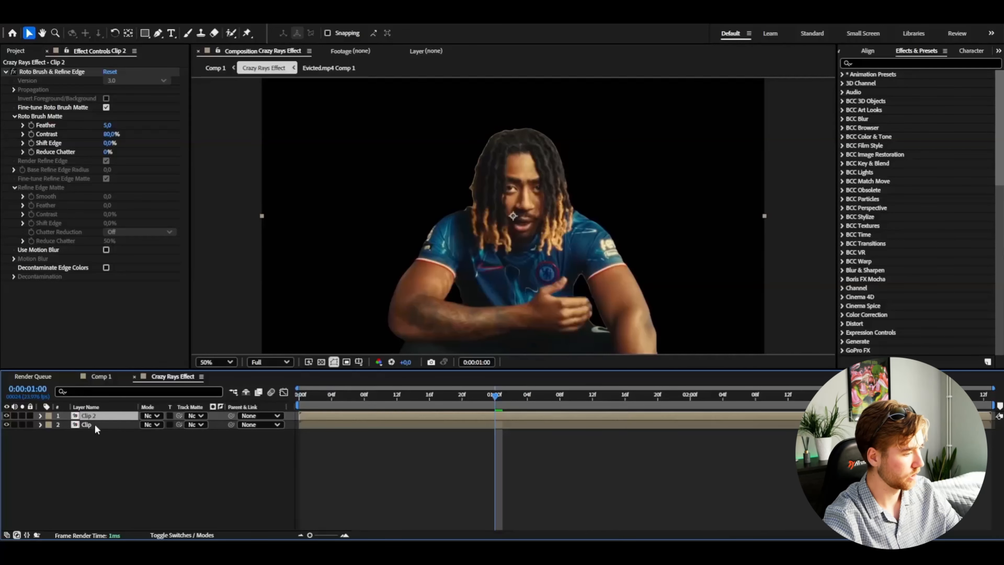
- Remove the Roto Brush & Refine Edge effect from the lower Clip layer and rename that layer bg
{"action": "left_click", "coordinate": [95, 424]}
{"action": "left_click", "coordinate": [59, 71]}
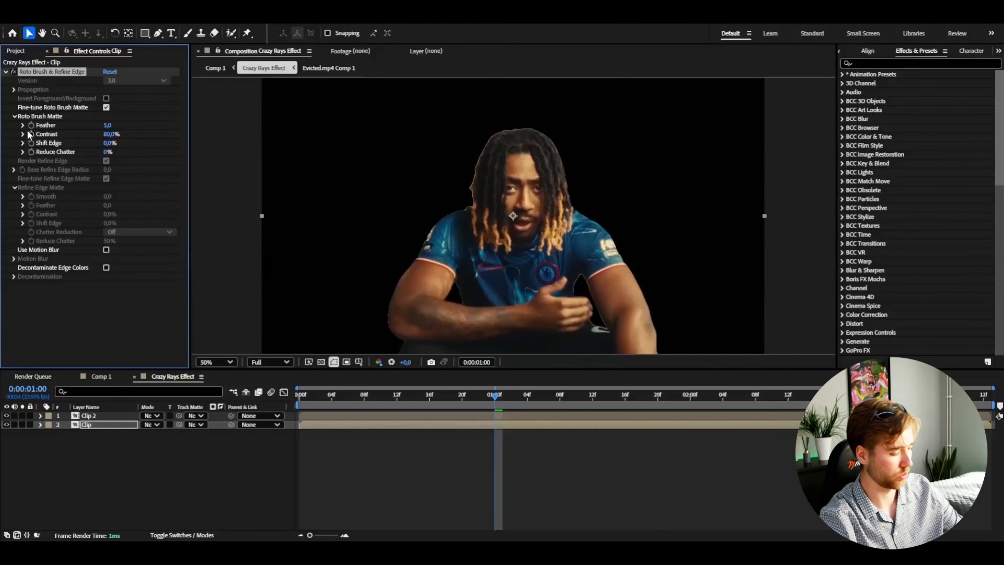
{"action": "key", "text": "Delete"}
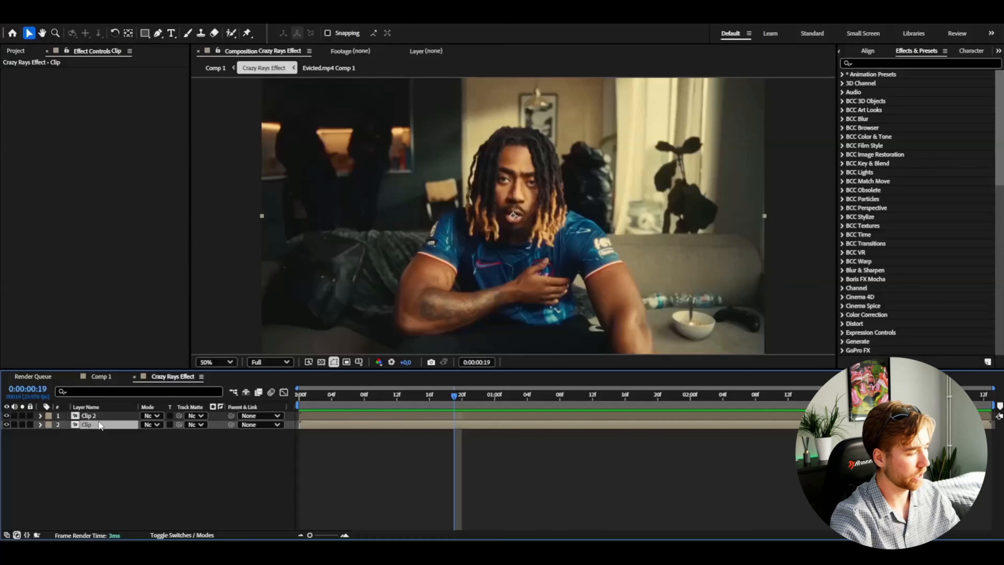
{"action": "right_click", "coordinate": [79, 423]}
{"action": "left_click", "coordinate": [95, 423]}
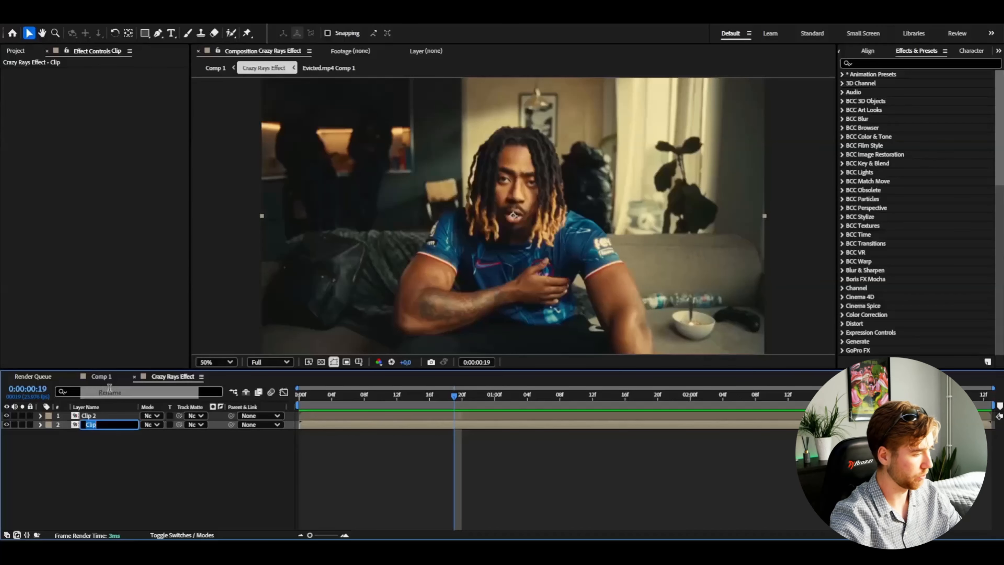
{"action": "type", "text": "bg"}
{"action": "key", "text": "Return"}
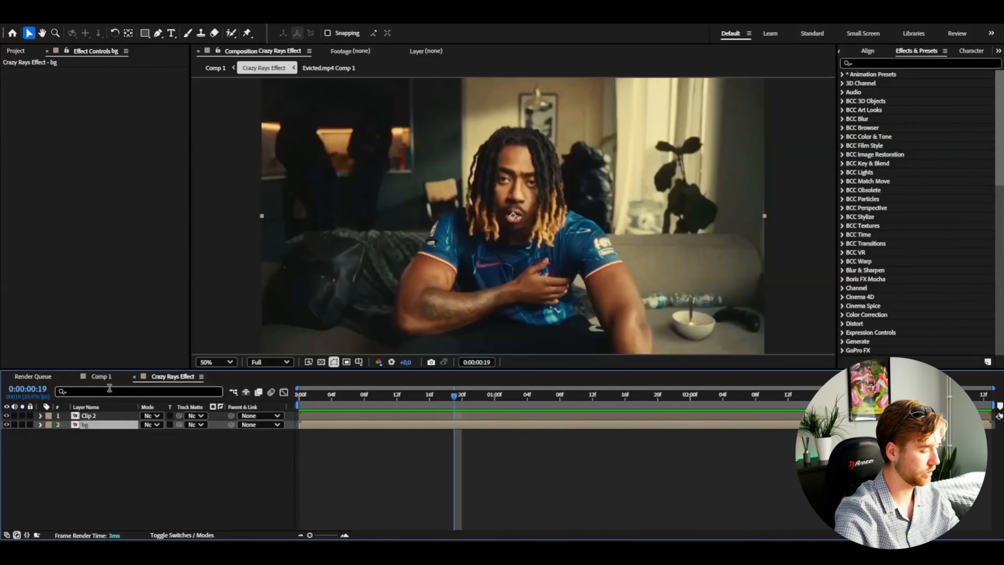
- Duplicate the bg layer and apply CC Vignette to the original bg at the bottom of the stack
{"action": "key", "text": "ctrl+d"}
{"action": "key", "text": "ctrl+space"}
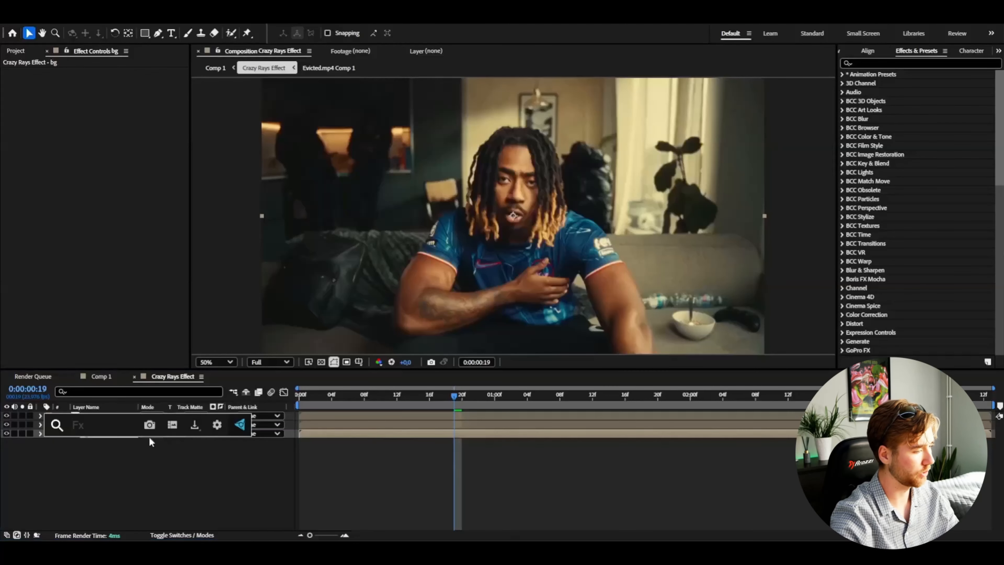
{"action": "type", "text": "vig"}
{"action": "key", "text": "Return"}
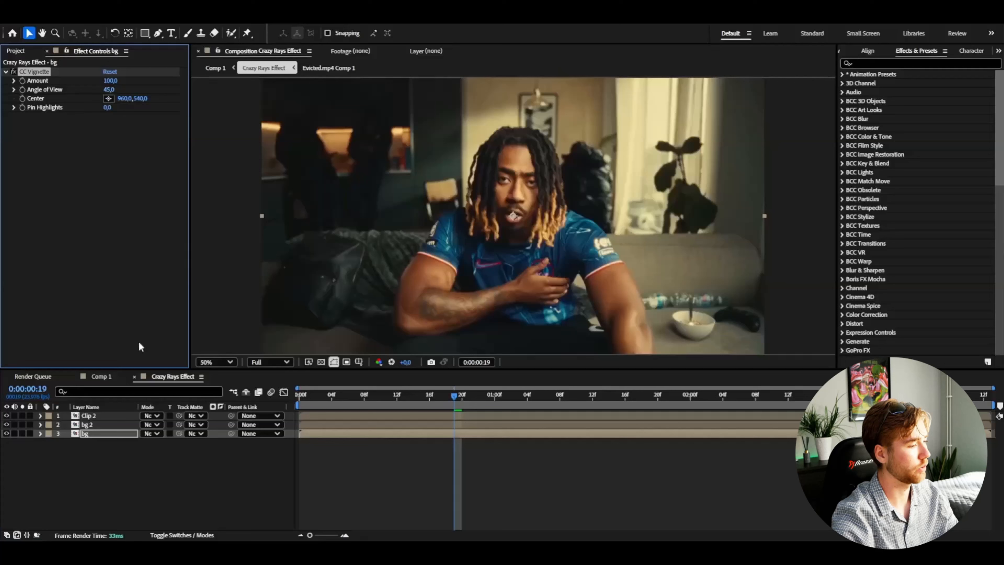
- Hide the bg 2 layer and set the vignette on bg to Amount 125 and Angle of View 53
{"action": "left_click", "coordinate": [6, 424]}
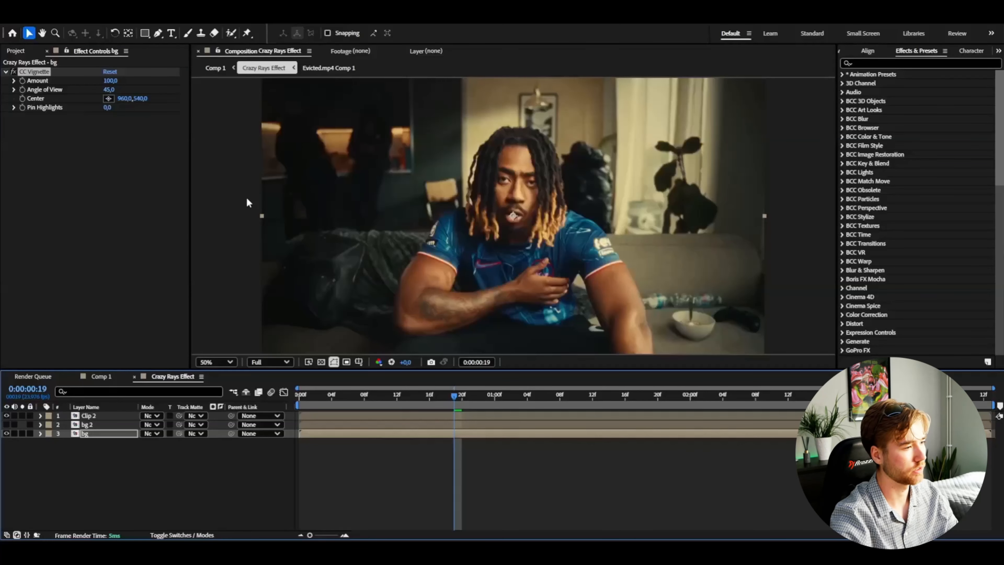
{"action": "mouse_move", "coordinate": [109, 89]}
{"action": "left_mouse_down"}
{"action": "mouse_move", "coordinate": [133, 96]}
{"action": "mouse_move", "coordinate": [118, 84]}
{"action": "mouse_move", "coordinate": [136, 85]}
{"action": "mouse_move", "coordinate": [126, 85]}
{"action": "left_mouse_up"}
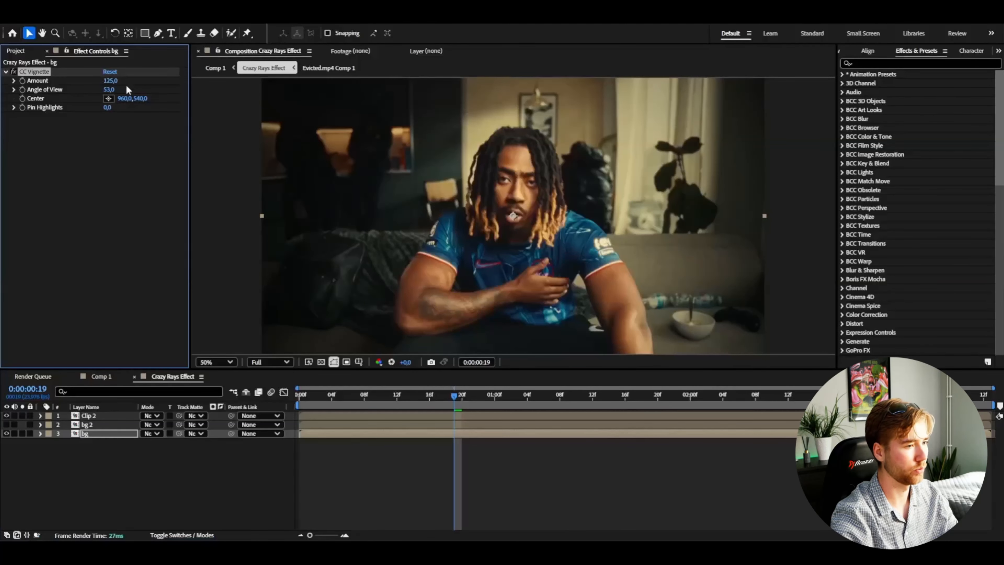
{"action": "key", "text": "ctrl+s"}
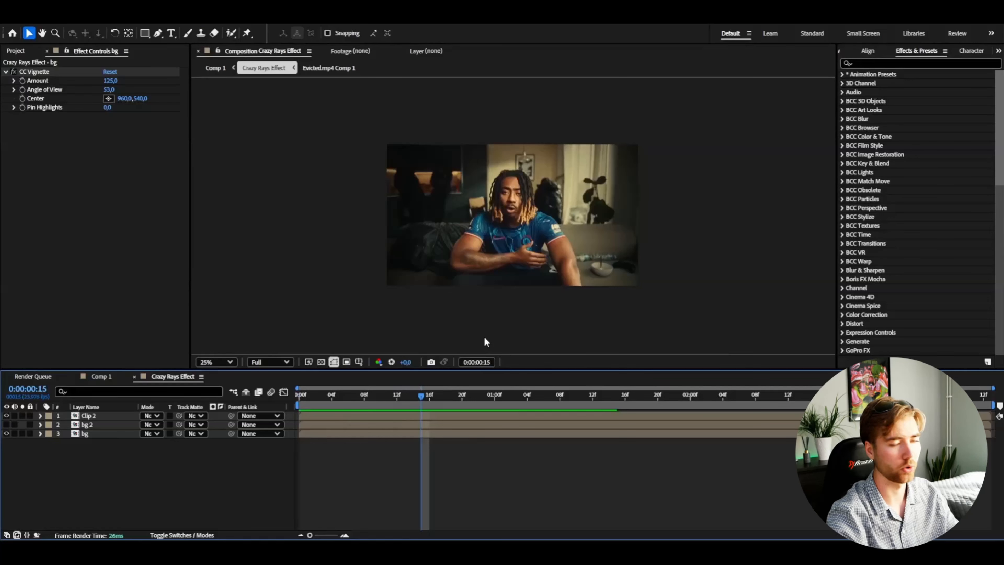
- Make the bg 2 layer visible again and apply the Wave Warp effect to it
{"action": "left_click", "coordinate": [85, 426]}
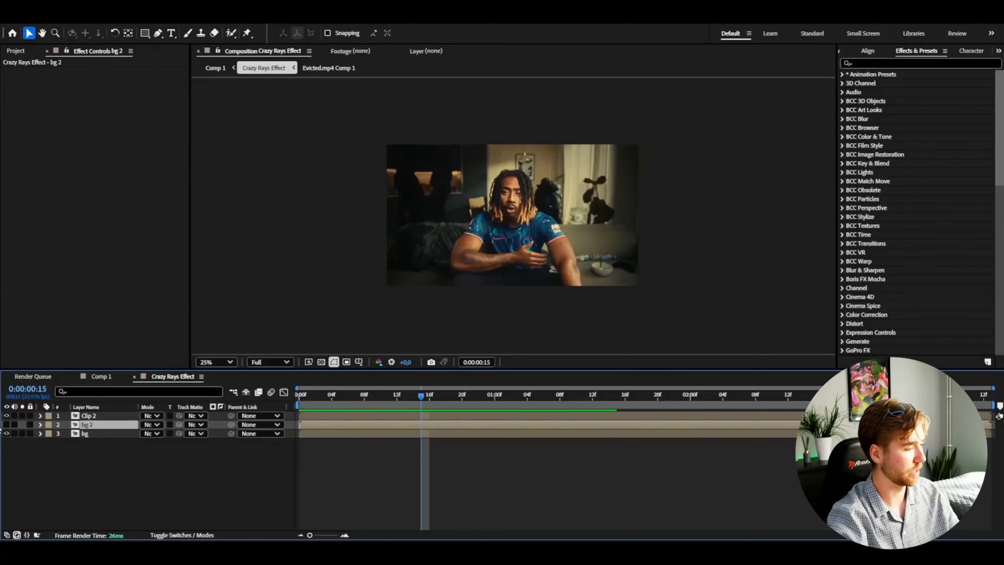
{"action": "left_click", "coordinate": [6, 424]}
{"action": "key", "text": "ctrl+space"}
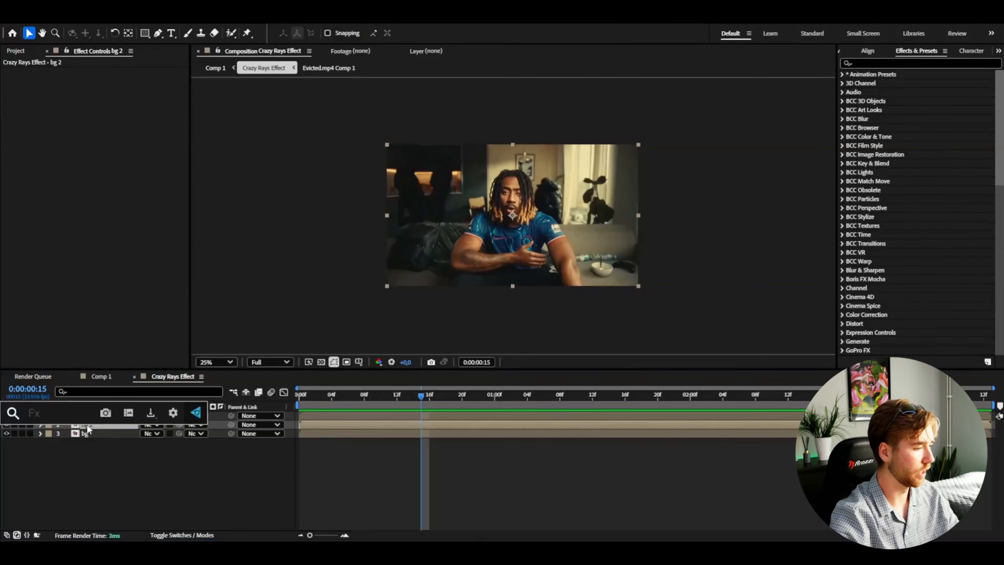
{"action": "type", "text": "wave"}
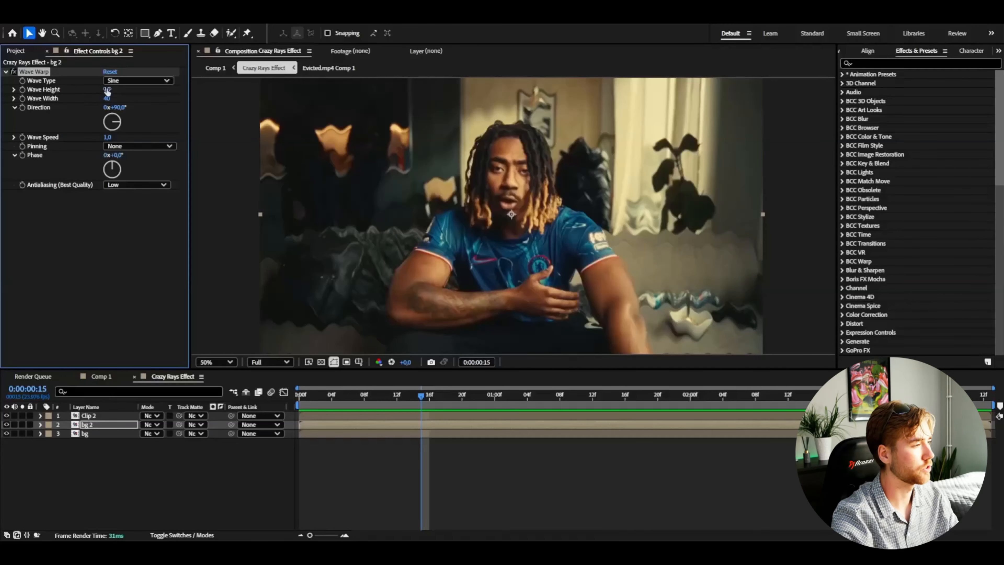
- Set the Wave Warp on bg 2 to Wave Height 65, Wave Width 100 and Direction 0°
{"action": "left_click_drag", "start_coordinate": [107, 90], "coordinate": [137, 88]}
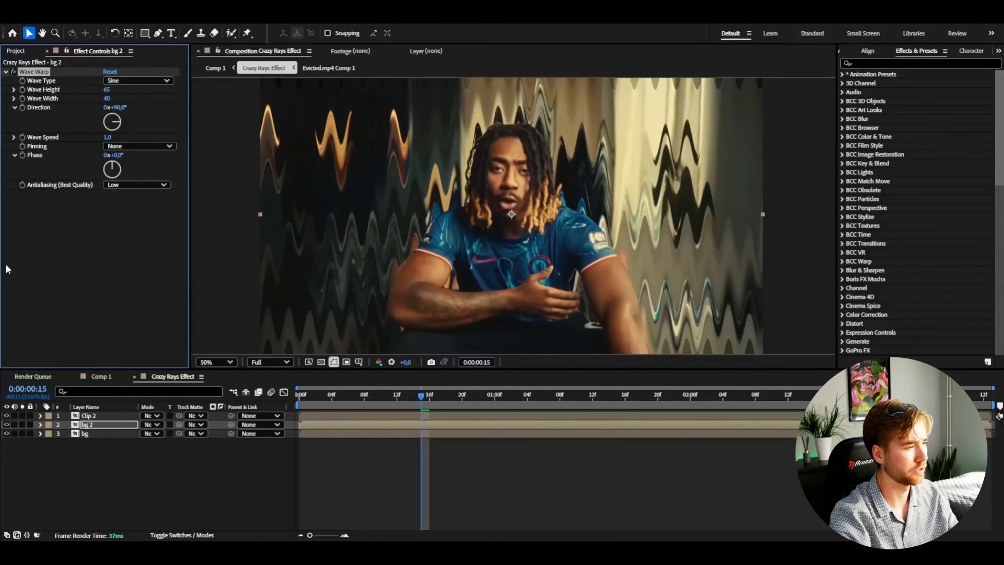
{"action": "left_click", "coordinate": [107, 99]}
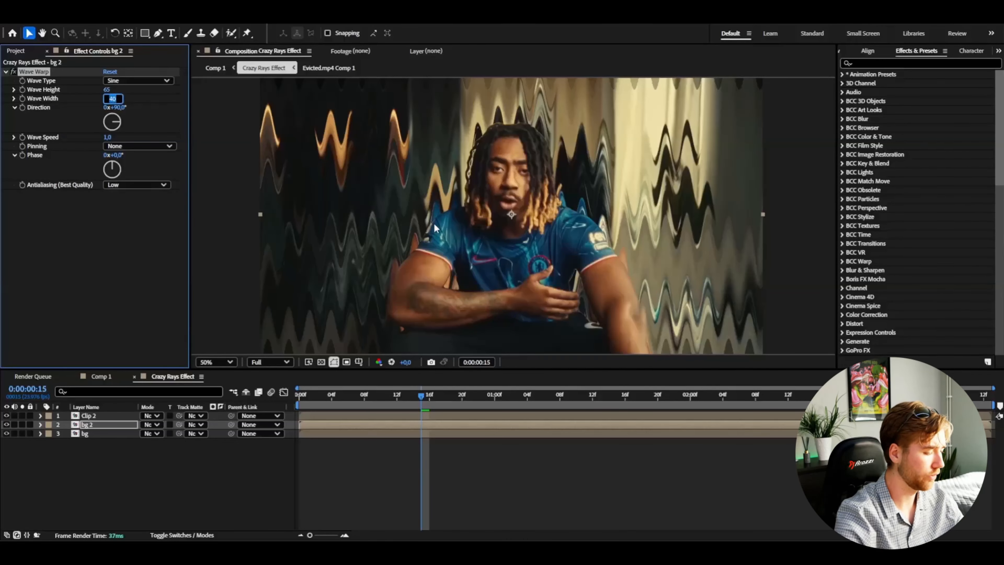
{"action": "type", "text": "100"}
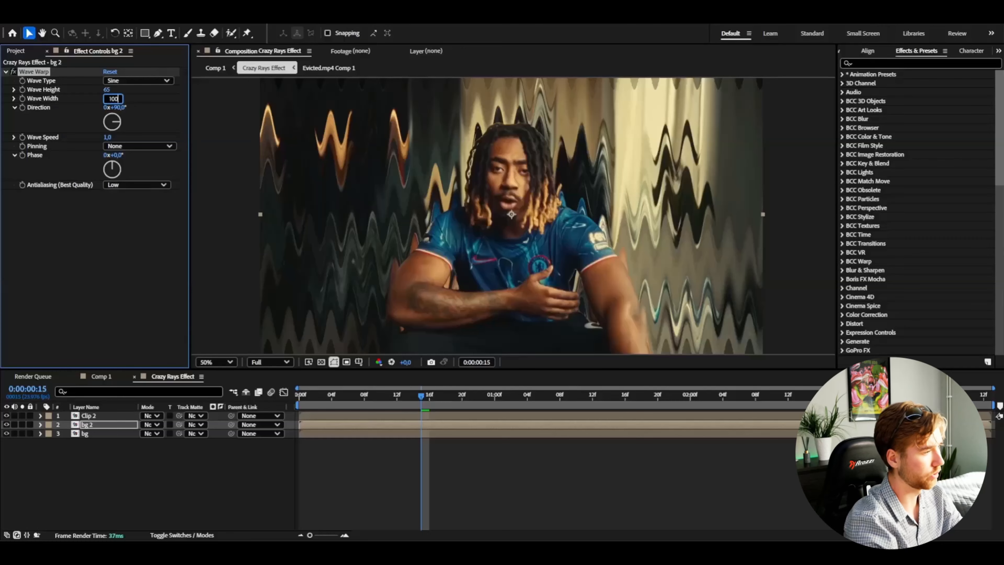
{"action": "key", "text": "Return"}
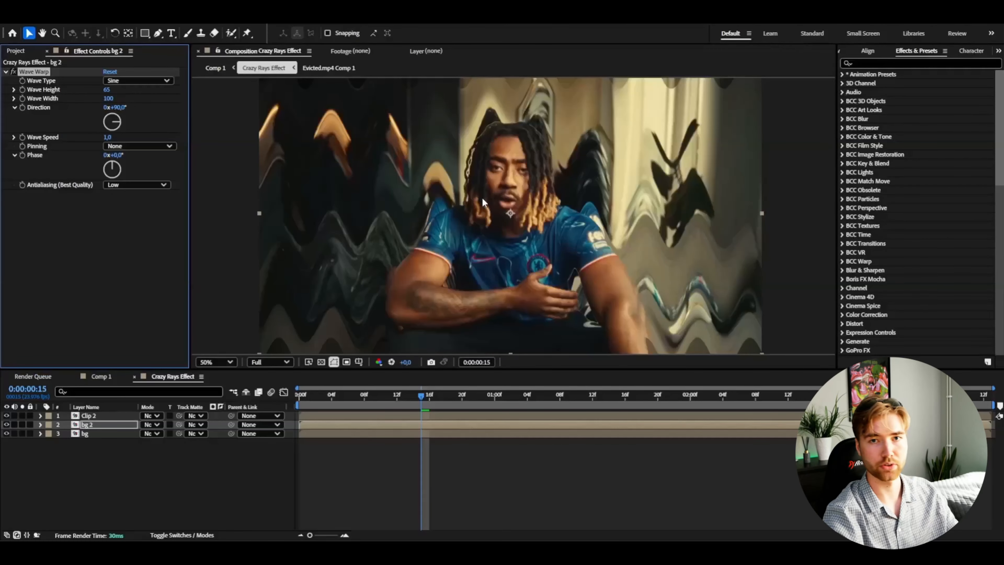
{"action": "left_click_drag", "start_coordinate": [121, 122], "coordinate": [120, 111]}
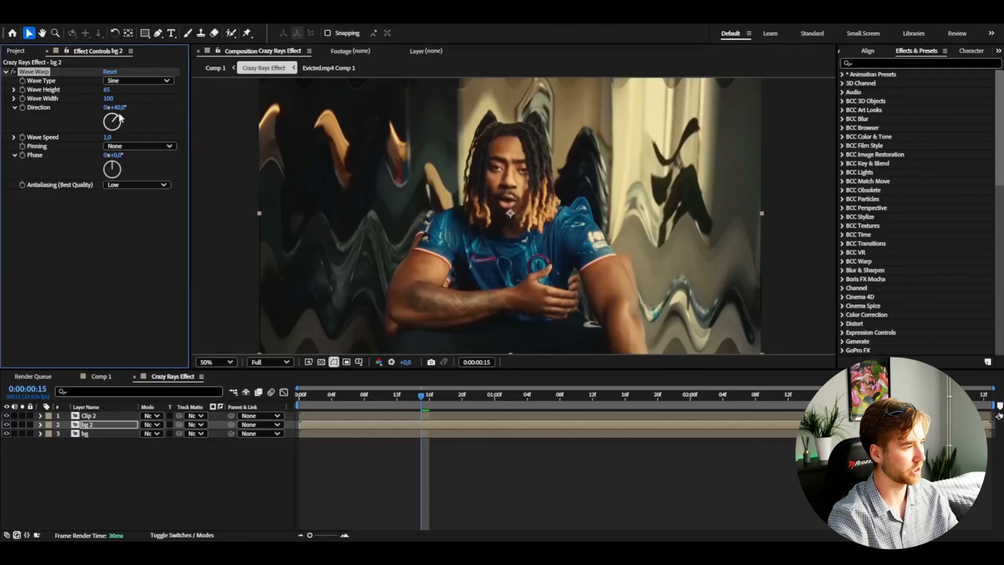
{"action": "left_click", "coordinate": [120, 109]}
{"action": "type", "text": "0"}
{"action": "key", "text": "Return"}
- Add a Radial Blur to bg 2, with its type set to Zoom and its amount to 165
{"action": "key", "text": "ctrl+space"}
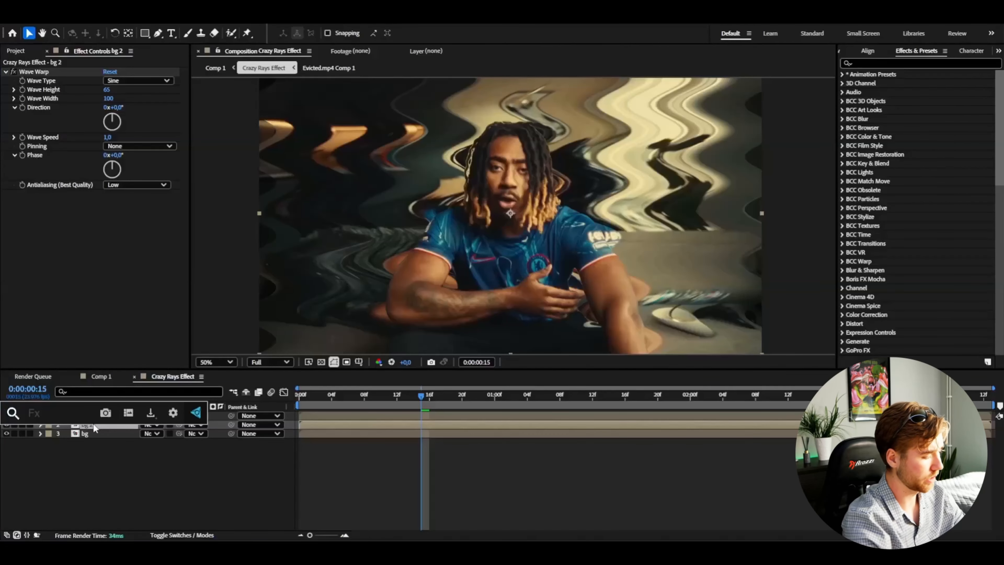
{"action": "type", "text": "ra"}
{"action": "key", "text": "Down"}
{"action": "key", "text": "Return"}
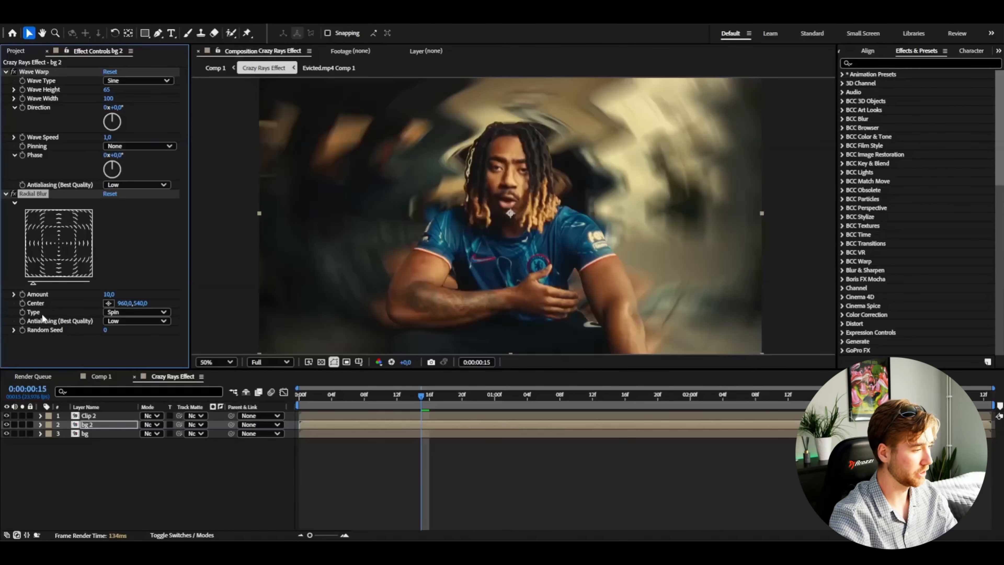
{"action": "left_click", "coordinate": [134, 313]}
{"action": "left_click", "coordinate": [133, 334]}
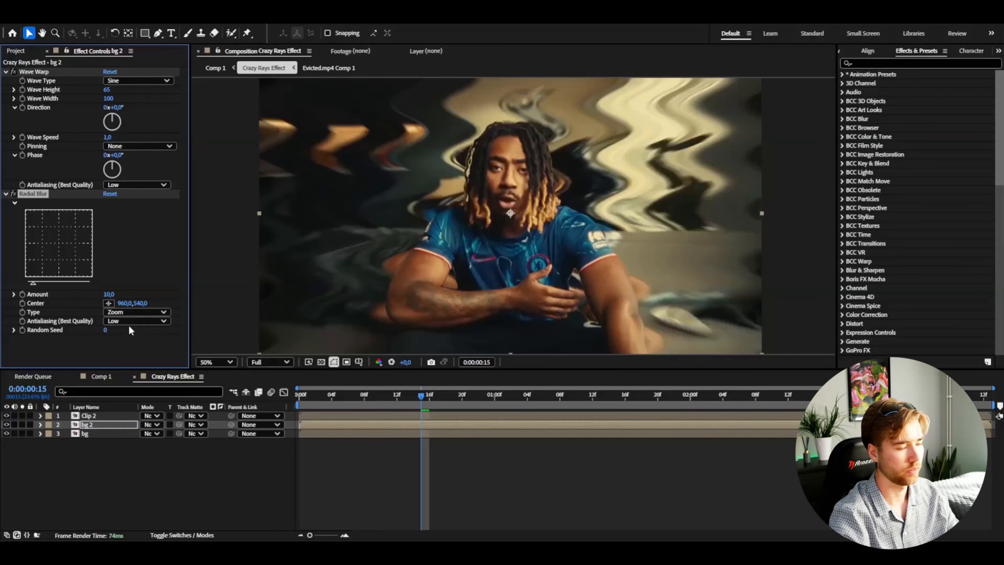
{"action": "left_click_drag", "start_coordinate": [107, 297], "coordinate": [187, 295]}
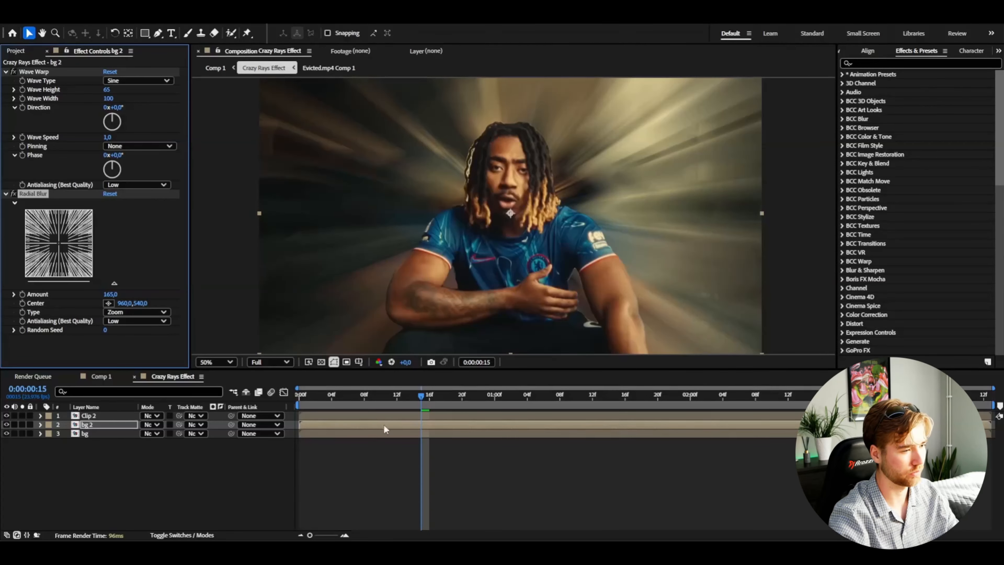
- Change the blend mode of bg 2 to Lighten and preview the rays from the start of the composition
{"action": "left_click", "coordinate": [332, 403]}
{"action": "key", "text": "space"}
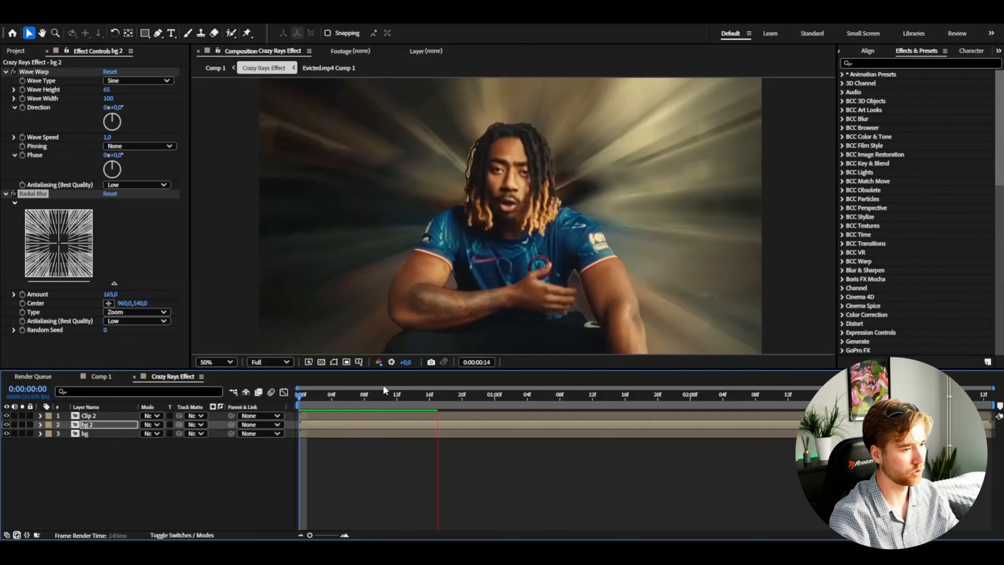
{"action": "left_click_drag", "start_coordinate": [438, 395], "coordinate": [446, 395]}
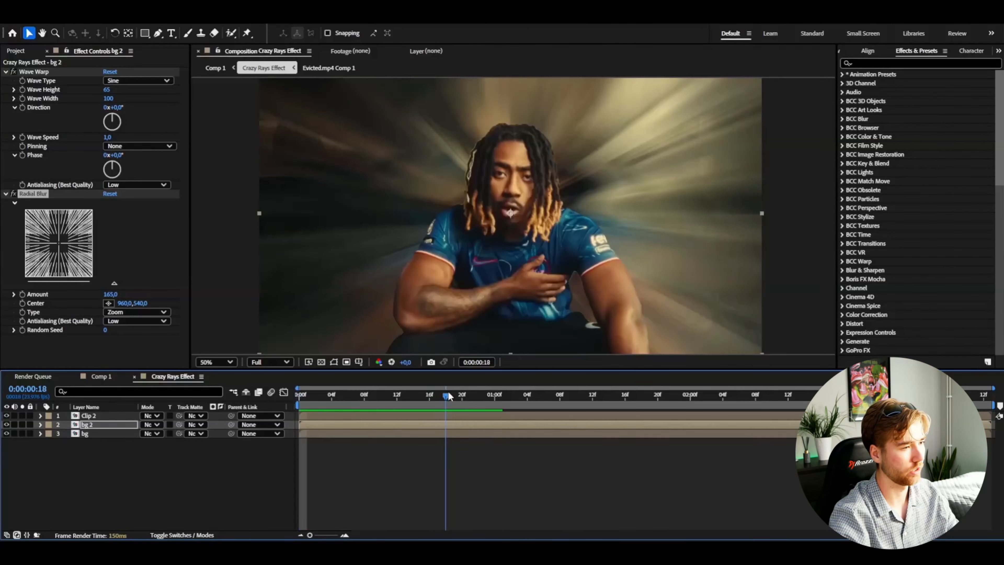
{"action": "left_click_drag", "start_coordinate": [450, 396], "coordinate": [544, 396]}
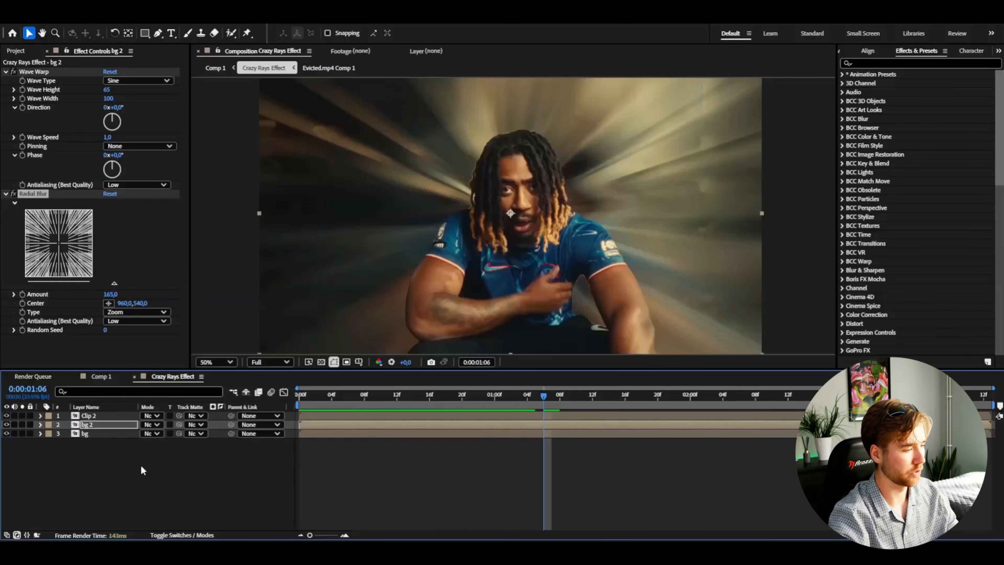
{"action": "left_click", "coordinate": [151, 424]}
{"action": "left_click", "coordinate": [200, 187]}
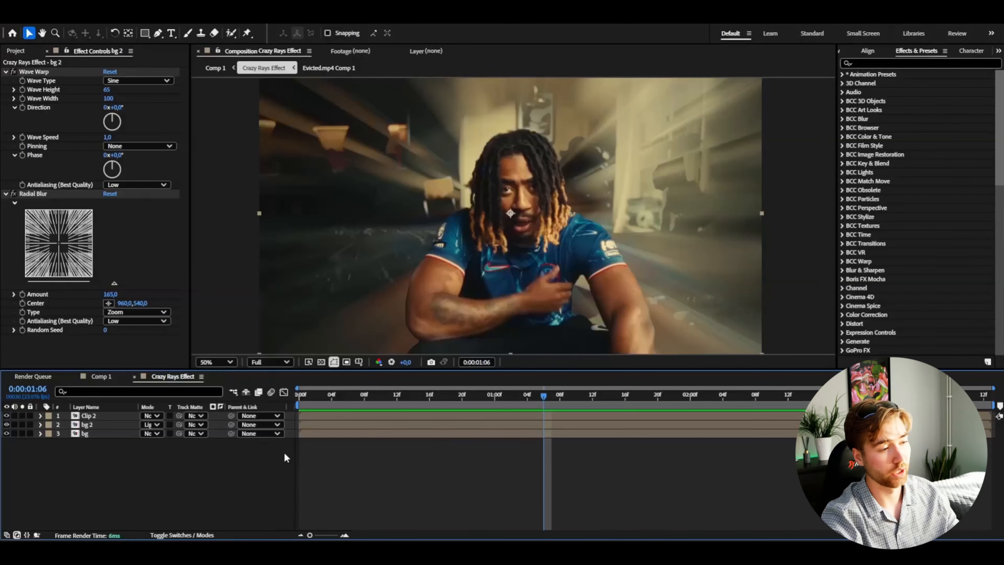
{"action": "left_click_drag", "start_coordinate": [474, 395], "coordinate": [400, 407]}
{"action": "left_click_drag", "start_coordinate": [400, 407], "coordinate": [299, 407]}
{"action": "key", "text": "space"}
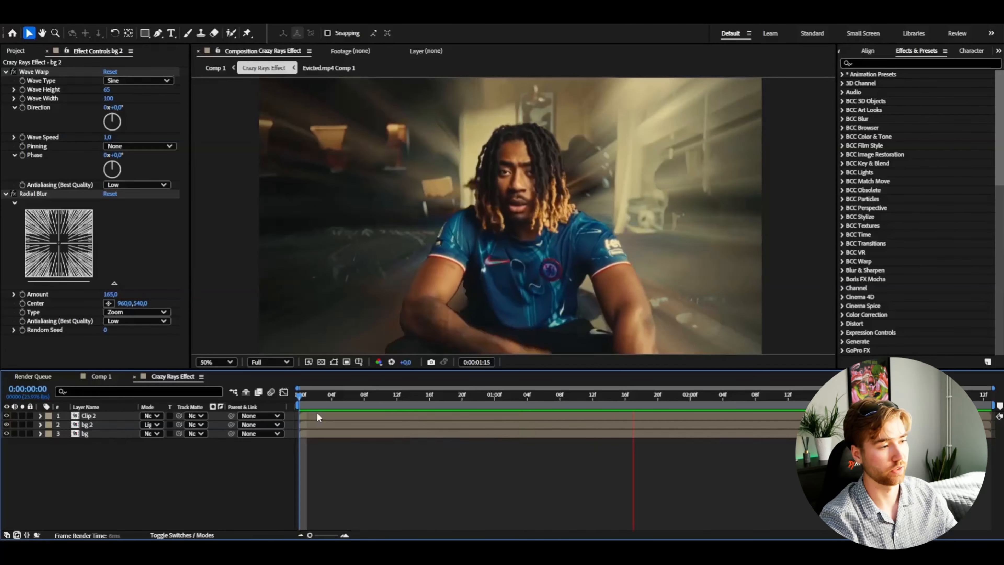
{"action": "key", "text": "space"}
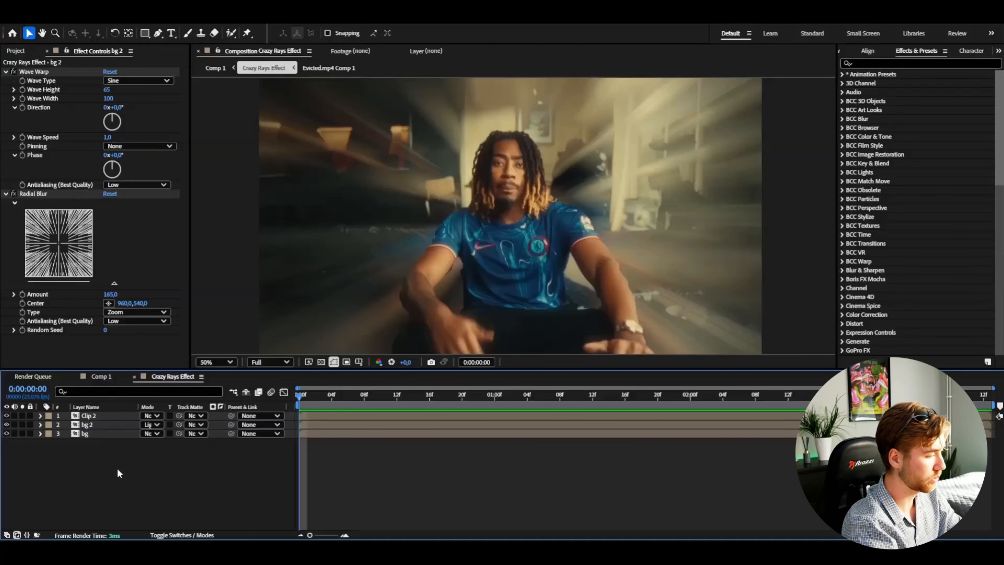
- Create an adjustment layer above all the clips and name it Boost
{"action": "key", "text": "ctrl+alt+y"}
{"action": "key", "text": "Return"}
{"action": "type", "text": "Boost"}
{"action": "key", "text": "Return"}
{"action": "key", "text": "ctrl+space"}
{"action": "key", "text": "Escape"}
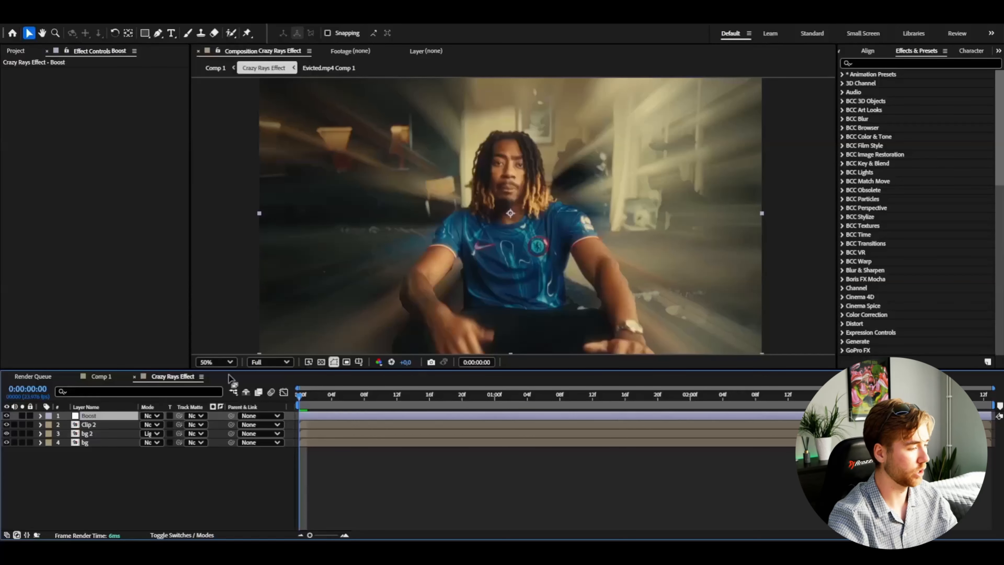
- Apply CC Lens to the Boost layer and set its Size to 164
{"action": "key", "text": "ctrl+space"}
{"action": "type", "text": "cc lens"}
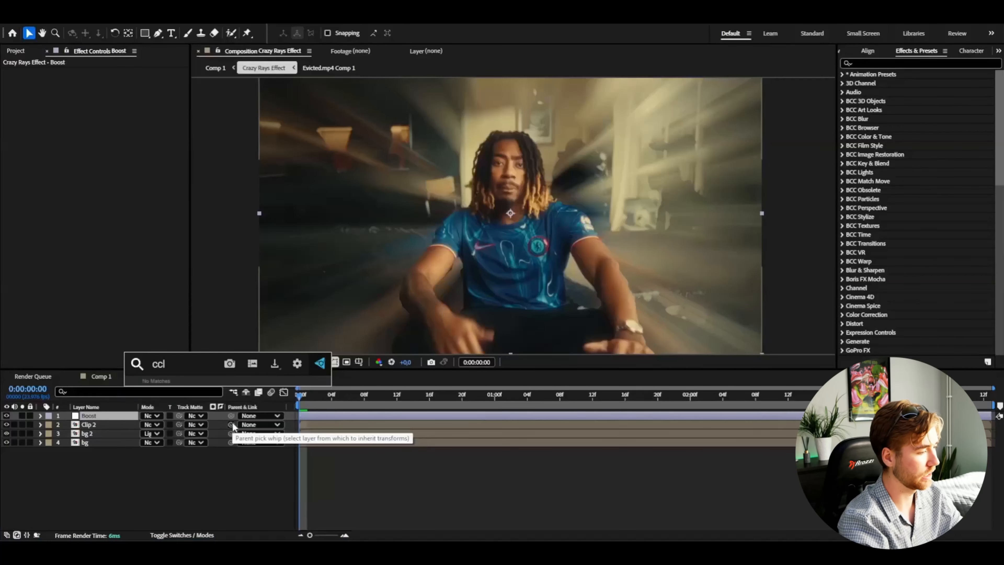
{"action": "key", "text": "Return"}
{"action": "left_click", "coordinate": [107, 89]}
{"action": "type", "text": "154"}
{"action": "key", "text": "Return"}
{"action": "left_click_drag", "start_coordinate": [111, 90], "coordinate": [101, 88]}
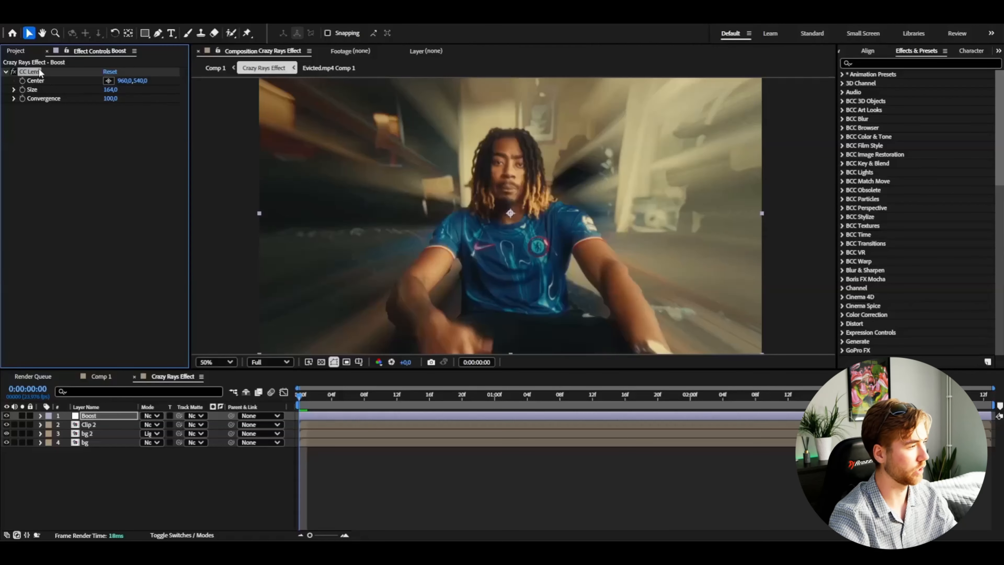
- Toggle CC Lens off and on for the Boost layer to compare the frame with and without the distortion
{"action": "left_click", "coordinate": [12, 73]}
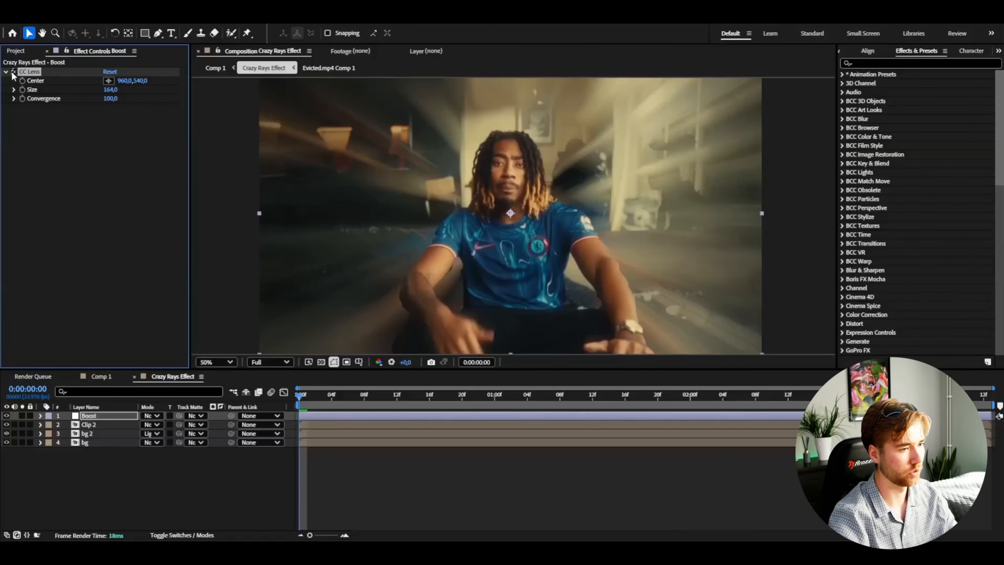
{"action": "left_click", "coordinate": [12, 72]}
{"action": "key", "text": "comma"}
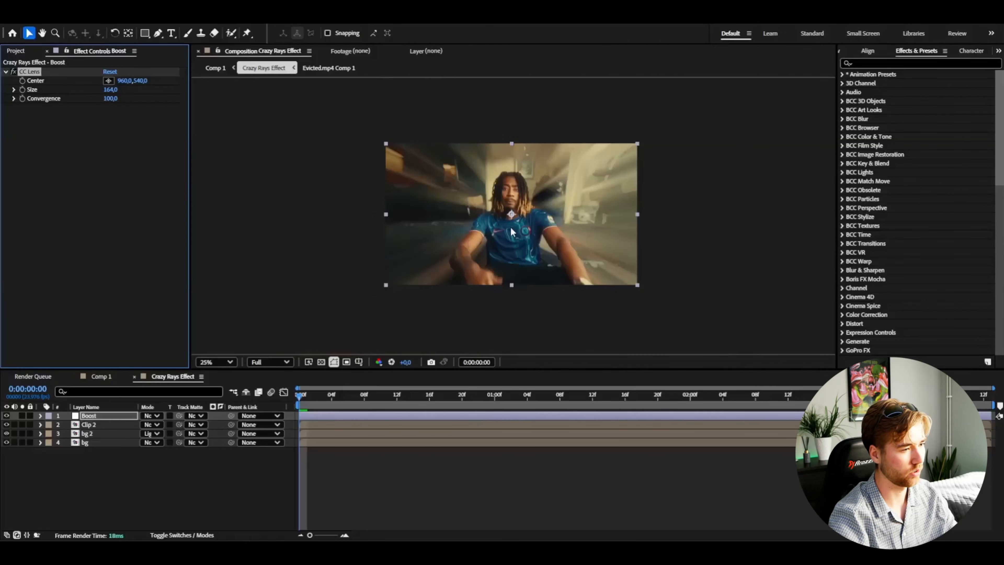
{"action": "key", "text": "period"}
- Apply Deep Glow 2 to the Boost layer, set its Exposure to 0,2 and check the resulting frame
{"action": "key", "text": "ctrl+space"}
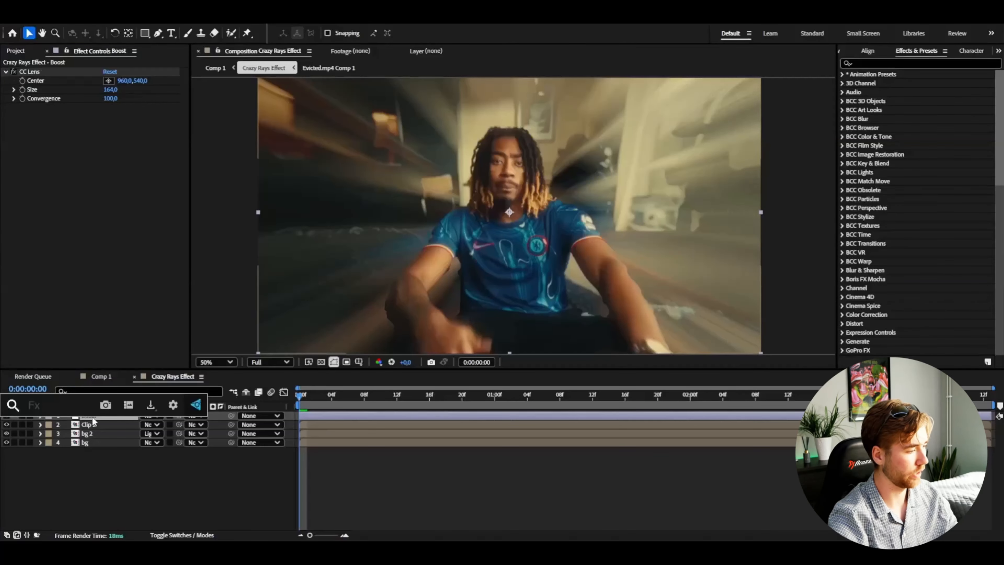
{"action": "type", "text": "de"}
{"action": "left_click", "coordinate": [75, 443]}
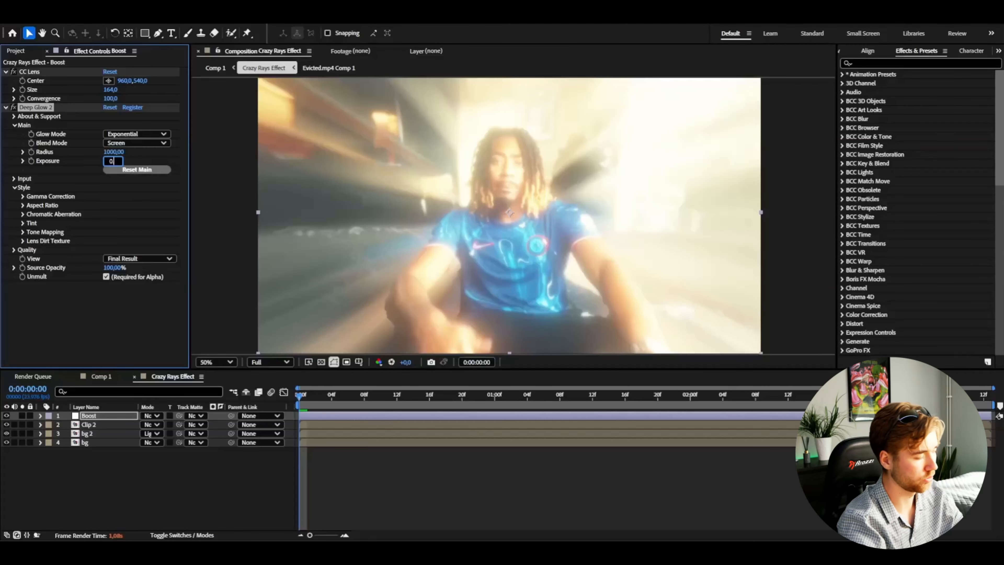
{"action": "type", "text": ",2"}
{"action": "key", "text": "Return"}
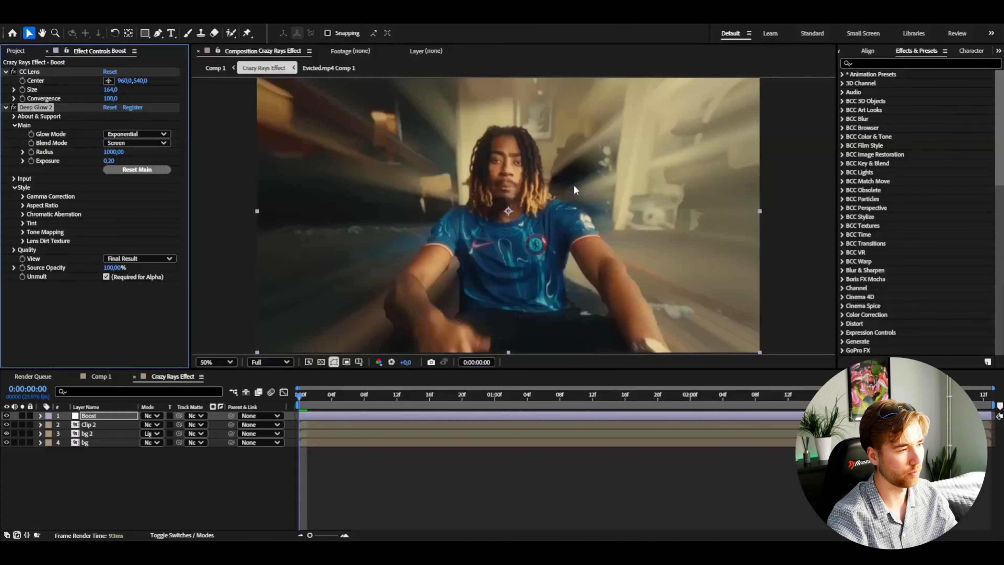
{"action": "key", "text": "comma"}
{"action": "left_click", "coordinate": [565, 317]}
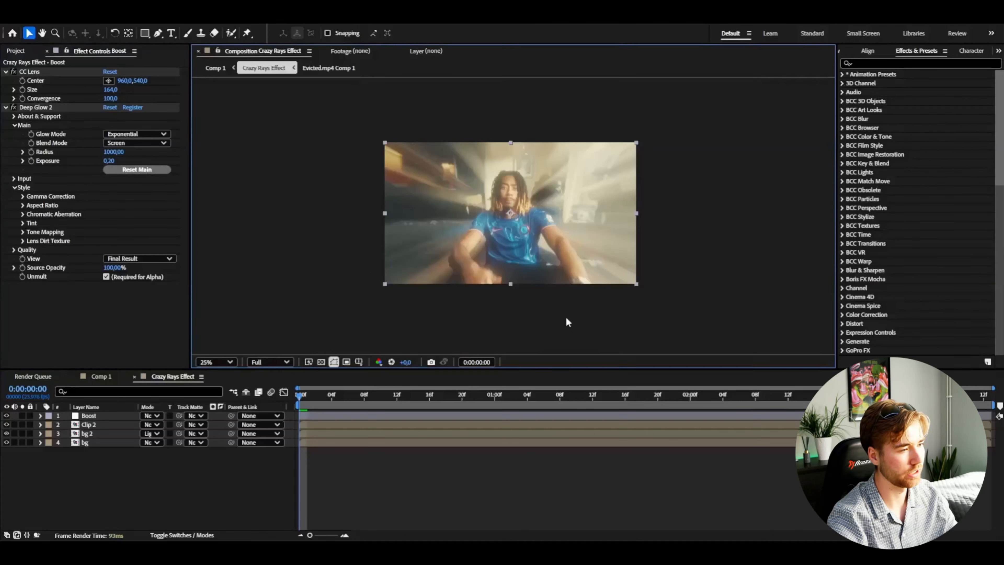
{"action": "key", "text": "period"}
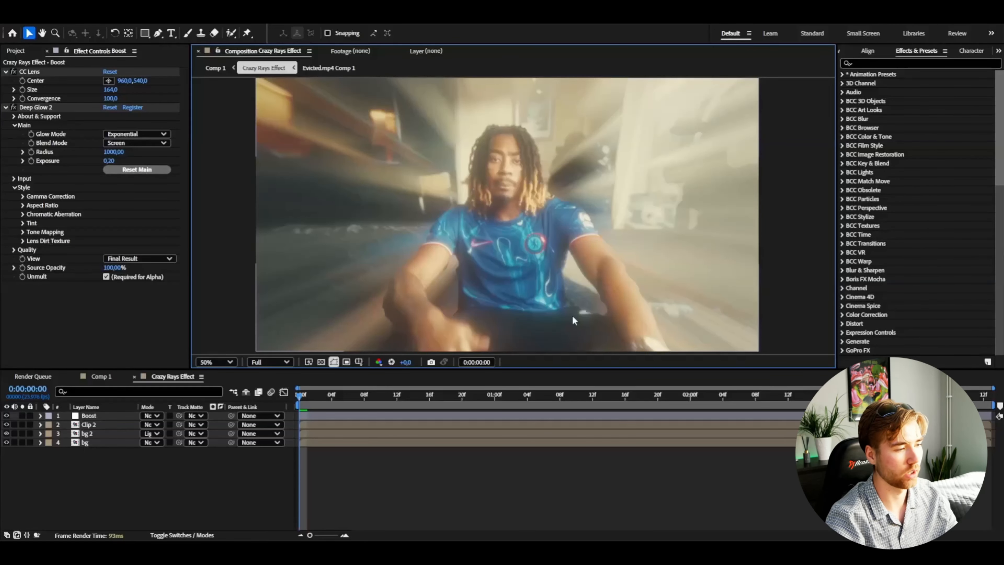
- Add the S_Glint effect to the Boost layer and set its Brightness to 0,2
{"action": "left_click", "coordinate": [90, 418]}
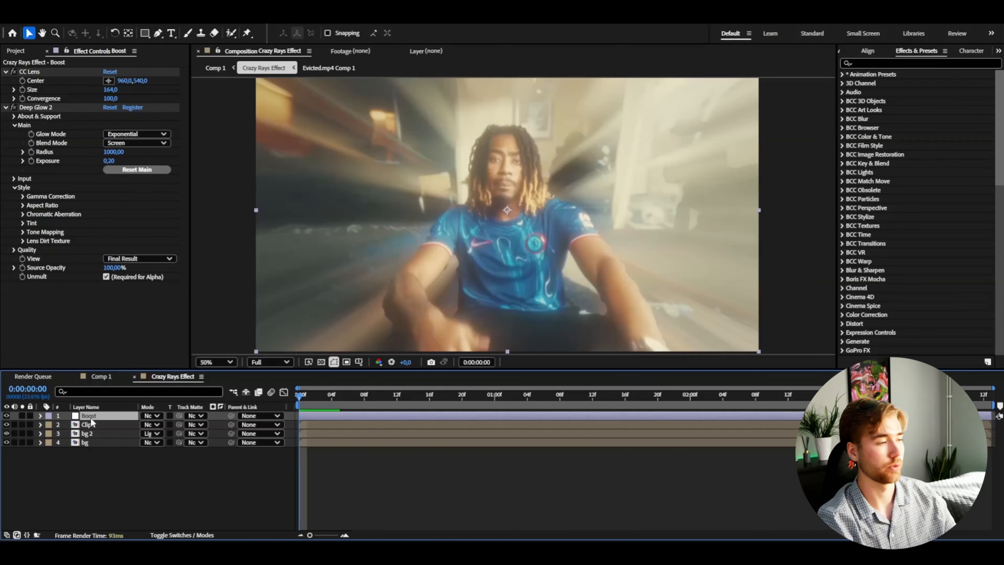
{"action": "key", "text": "ctrl+space"}
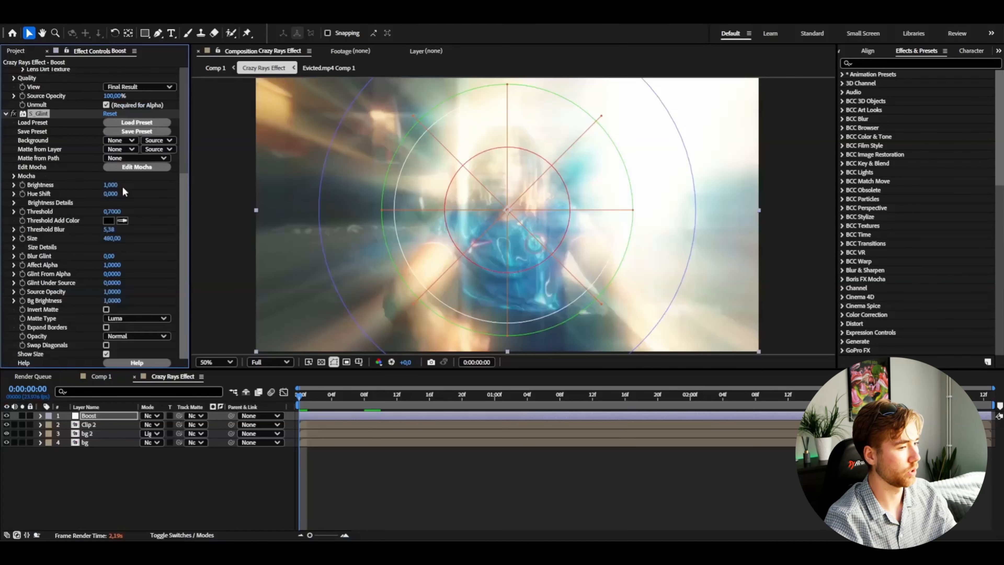
{"action": "type", "text": "0,2"}
{"action": "key", "text": "Return"}
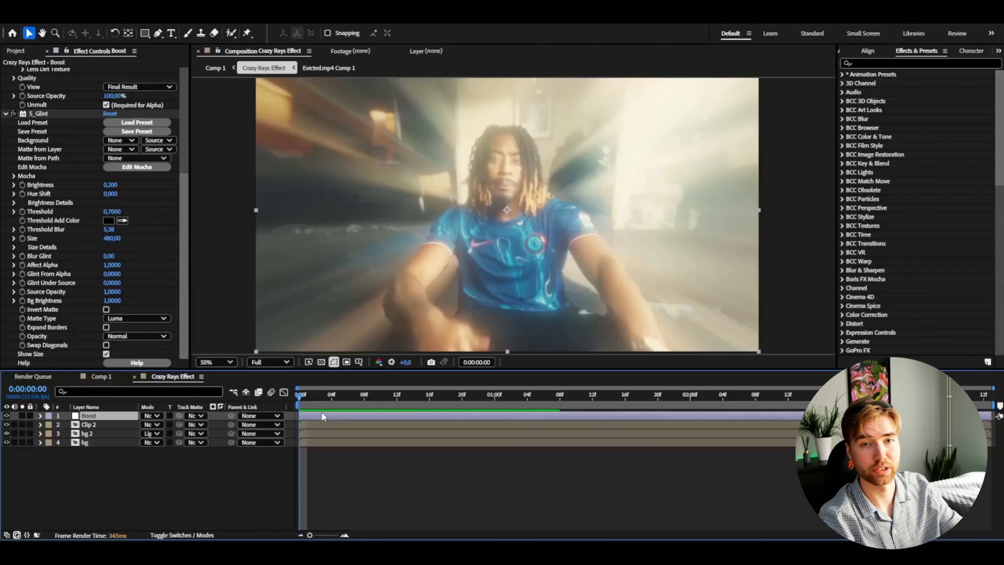
- Add Curves to the Boost layer and shape the RGB curve into an S that lifts the highlights and lowers the shadows
{"action": "key", "text": "ctrl+space"}
{"action": "type", "text": "cur"}
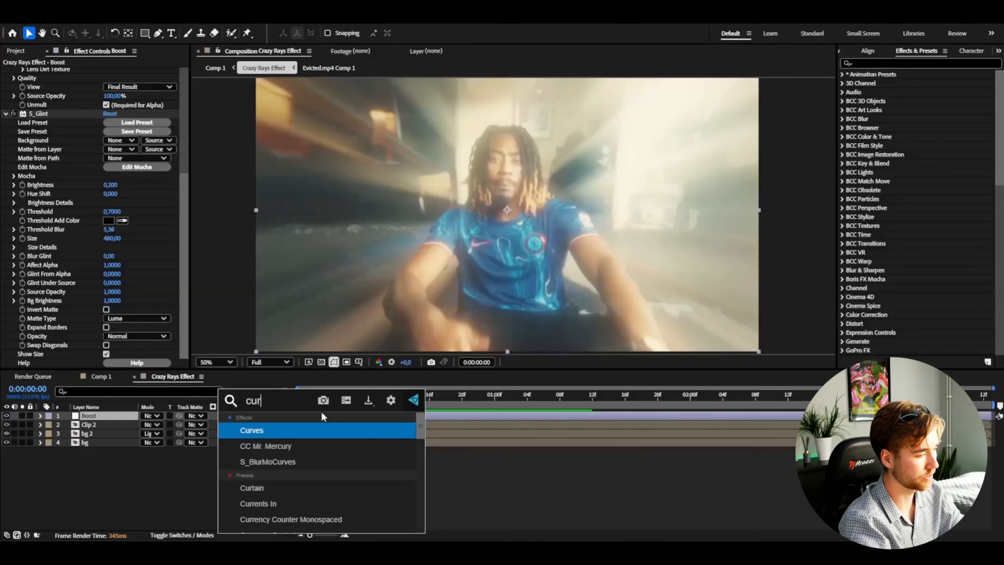
{"action": "key", "text": "Return"}
{"action": "left_click_drag", "start_coordinate": [111, 237], "coordinate": [115, 232]}
{"action": "left_click_drag", "start_coordinate": [62, 284], "coordinate": [73, 303]}
{"action": "scroll", "coordinate": [629, 292], "scroll_direction": "down", "scroll_amount": 2}
{"action": "left_click", "coordinate": [581, 313]}
{"action": "key", "text": "ctrl+s"}
- Toggle the Curves effect off and on to compare the frame with and without the added contrast
{"action": "left_click", "coordinate": [13, 161]}
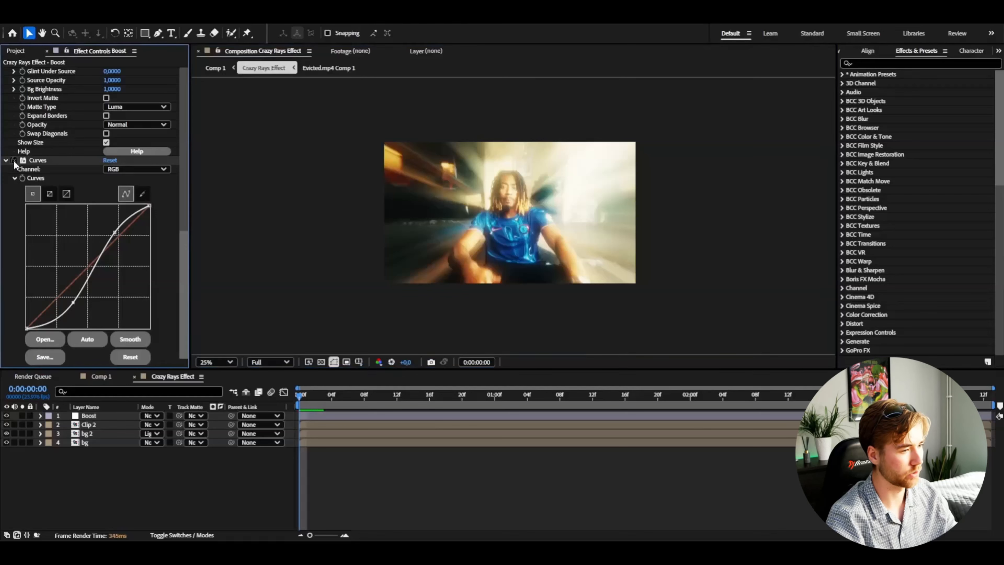
{"action": "scroll", "coordinate": [351, 224], "scroll_direction": "up", "scroll_amount": 2}
{"action": "left_click", "coordinate": [14, 160]}
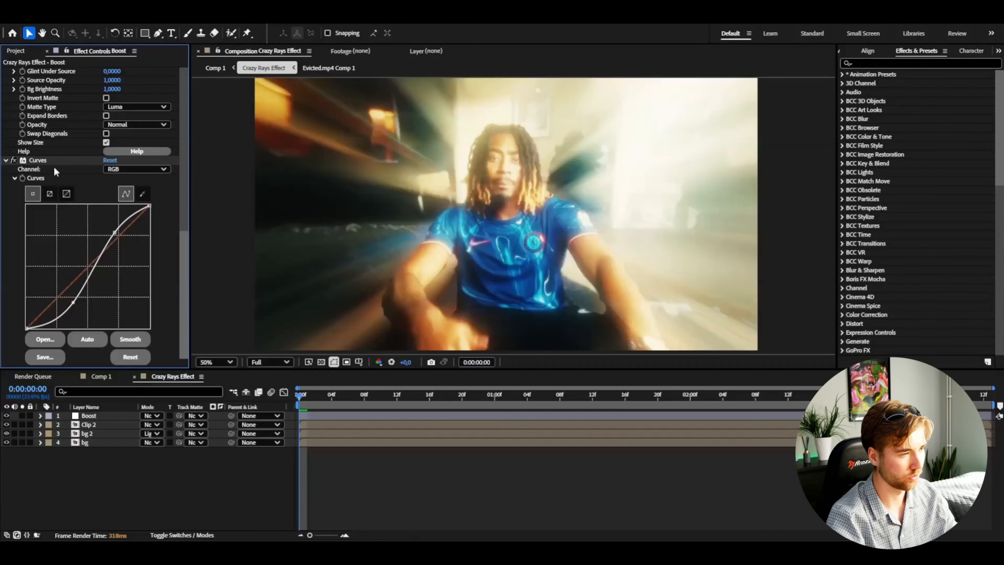
{"action": "scroll", "coordinate": [614, 253], "scroll_direction": "down", "scroll_amount": 2}
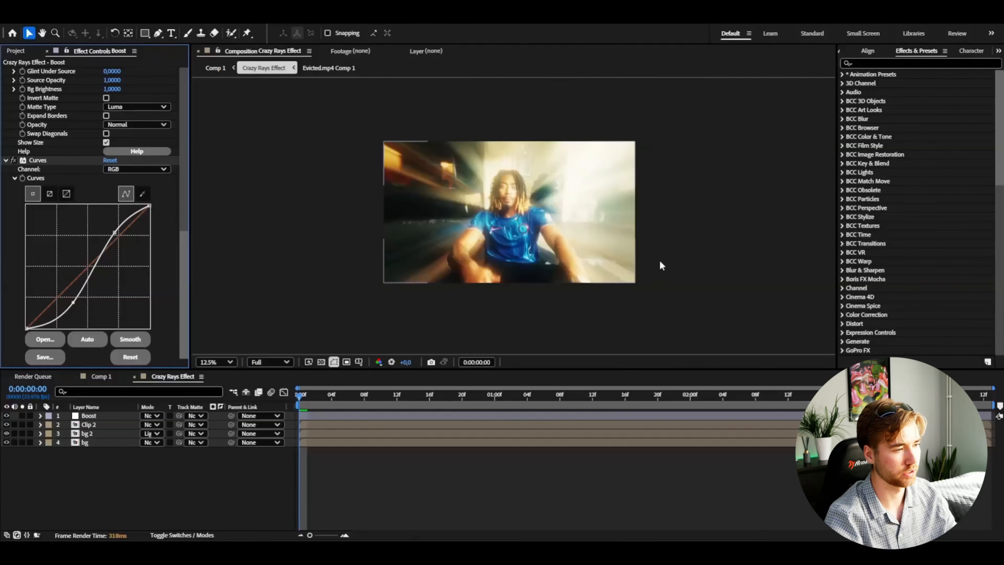
{"action": "scroll", "coordinate": [350, 237], "scroll_direction": "up", "scroll_amount": 2}
- Add Unsharp Mask to the Boost layer with Amount 150 and Radius 2,5, and inspect the sharpened frame
{"action": "left_click", "coordinate": [217, 363]}
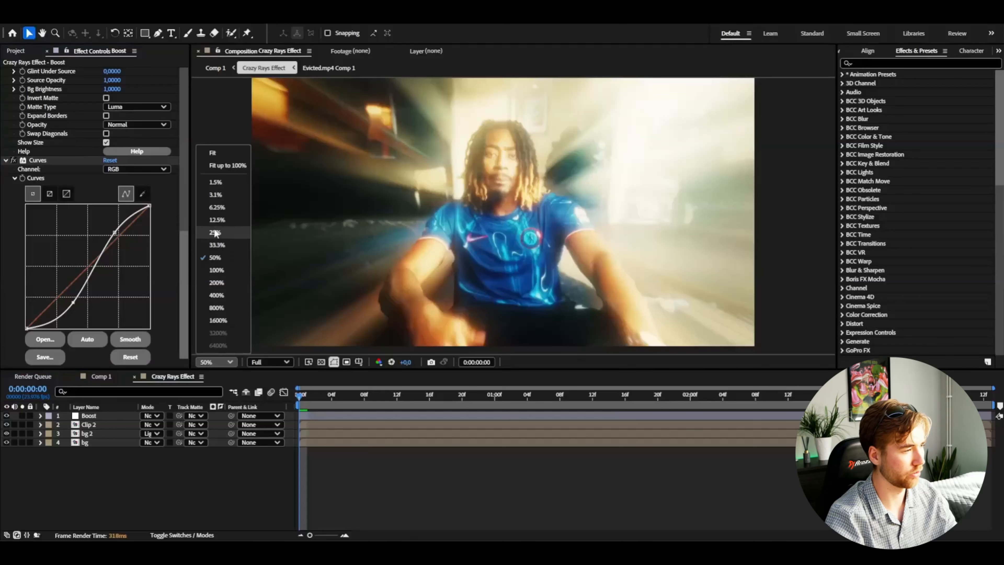
{"action": "left_click", "coordinate": [221, 166]}
{"action": "left_click", "coordinate": [85, 416]}
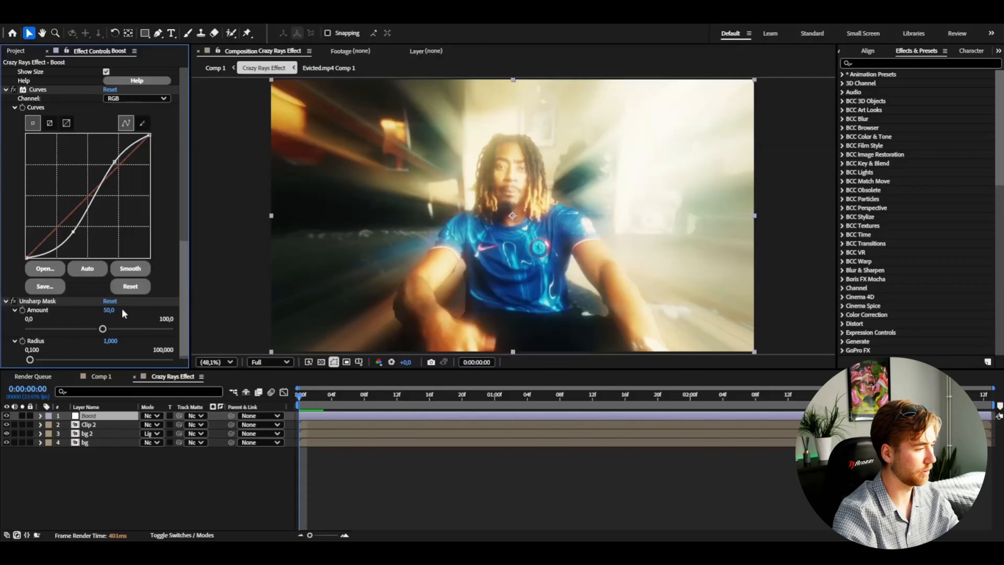
{"action": "left_click", "coordinate": [113, 310]}
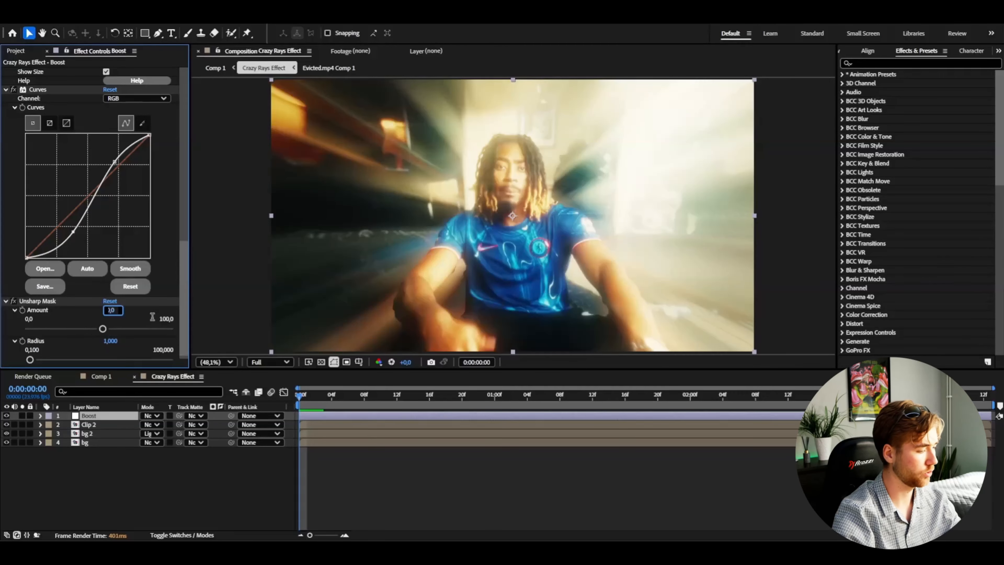
{"action": "type", "text": "150"}
{"action": "key", "text": "Tab"}
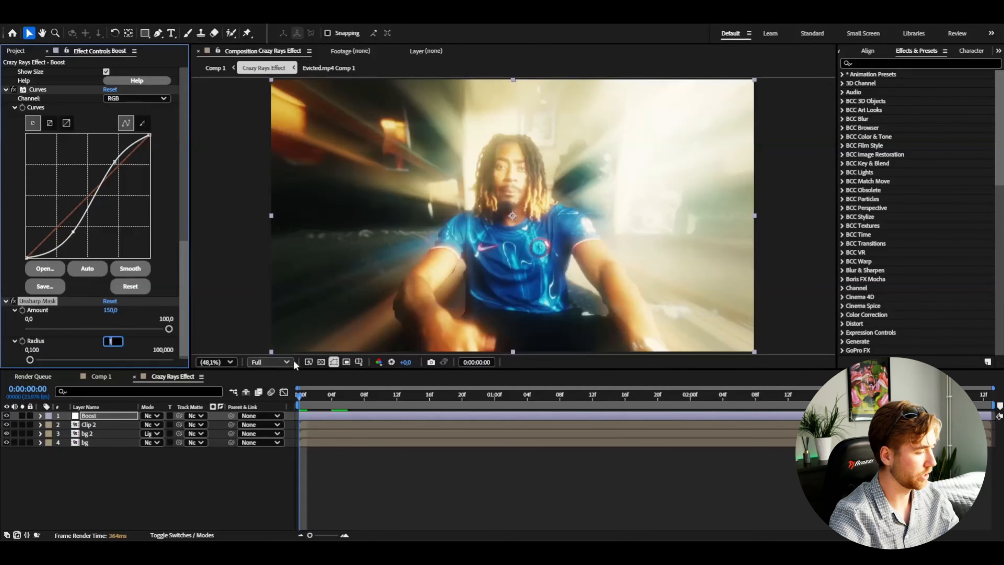
{"action": "type", "text": "2,5"}
{"action": "key", "text": "Return"}
{"action": "scroll", "coordinate": [486, 261], "scroll_direction": "up", "scroll_amount": 1}
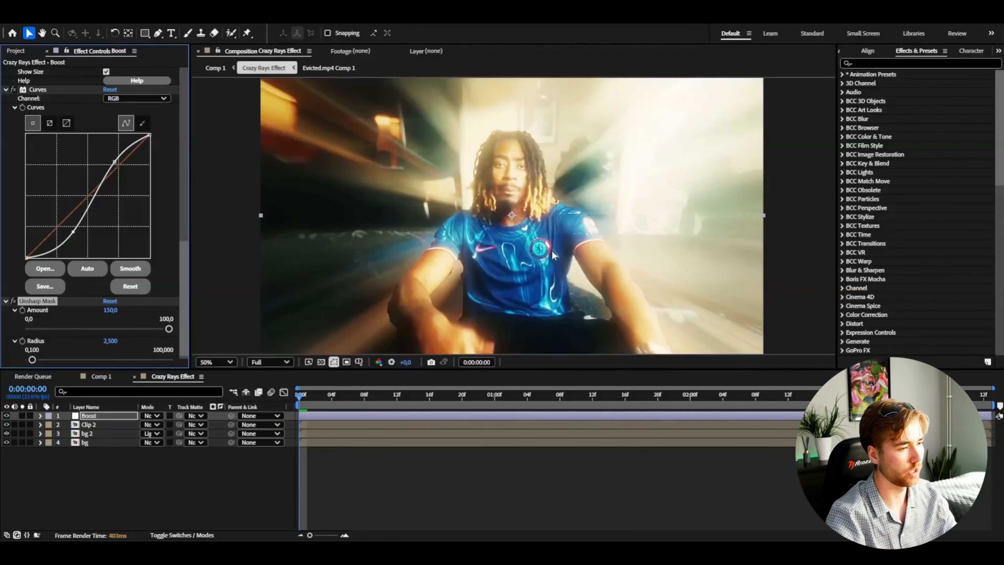
{"action": "scroll", "coordinate": [495, 252], "scroll_direction": "down", "scroll_amount": 1}
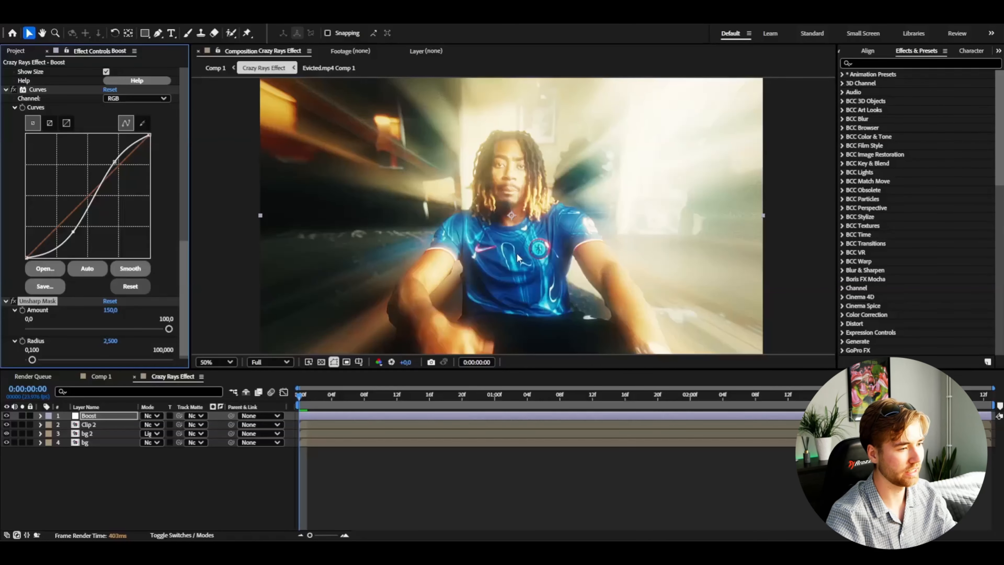
{"action": "left_click", "coordinate": [14, 302]}
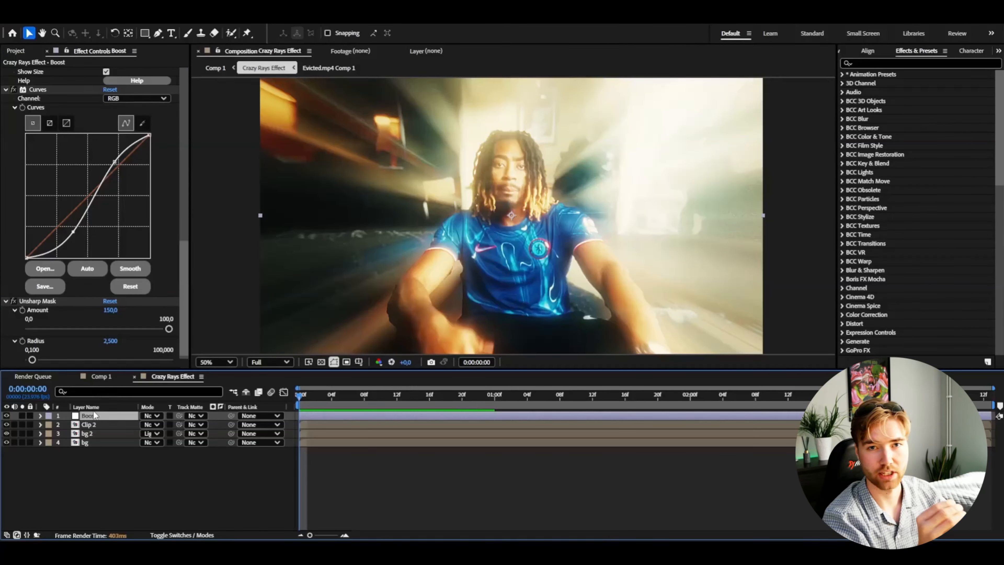
- Add the Noise effect to the Boost layer and set the Amount of Noise to 15%
{"action": "key", "text": "ctrl+space"}
{"action": "type", "text": "noise"}
{"action": "key", "text": "Return"}
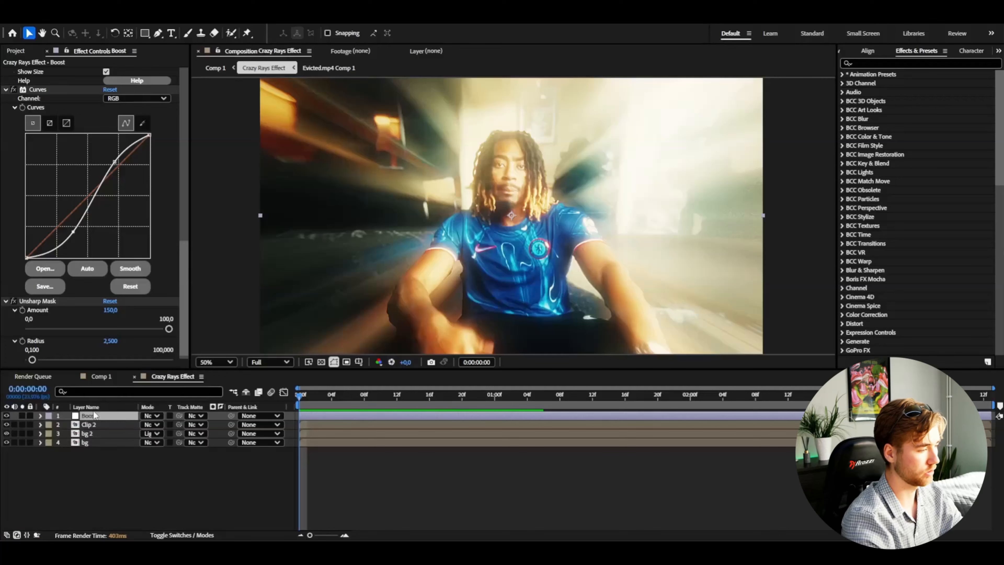
{"action": "left_click", "coordinate": [109, 346]}
{"action": "type", "text": "15"}
{"action": "key", "text": "Return"}
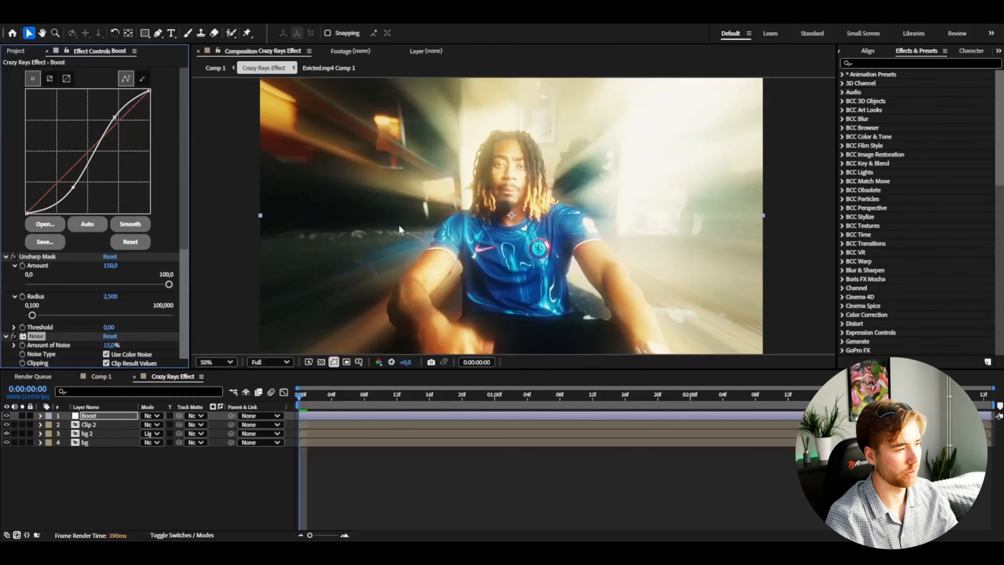
- Play back the composition to review the complete rays effect with the Boost layer applied
{"action": "key", "text": "slash"}
{"action": "key", "text": "comma"}
{"action": "key", "text": "comma"}
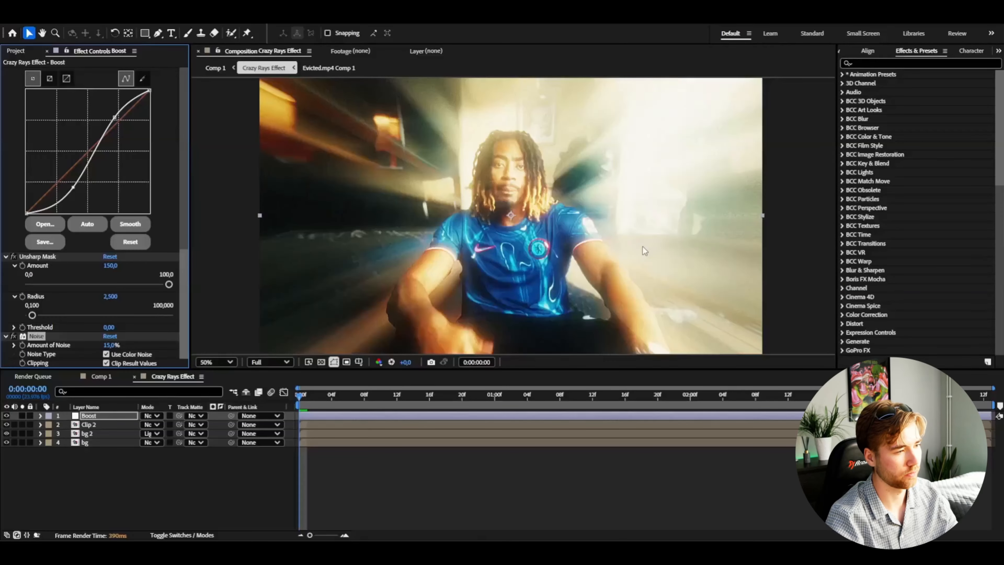
{"action": "key", "text": "space"}
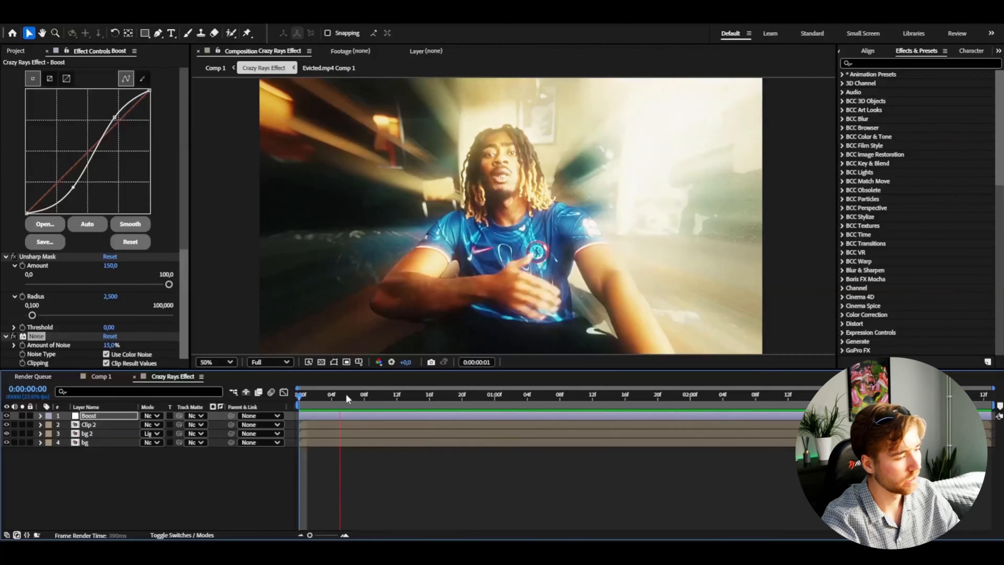
{"action": "key", "text": "space"}
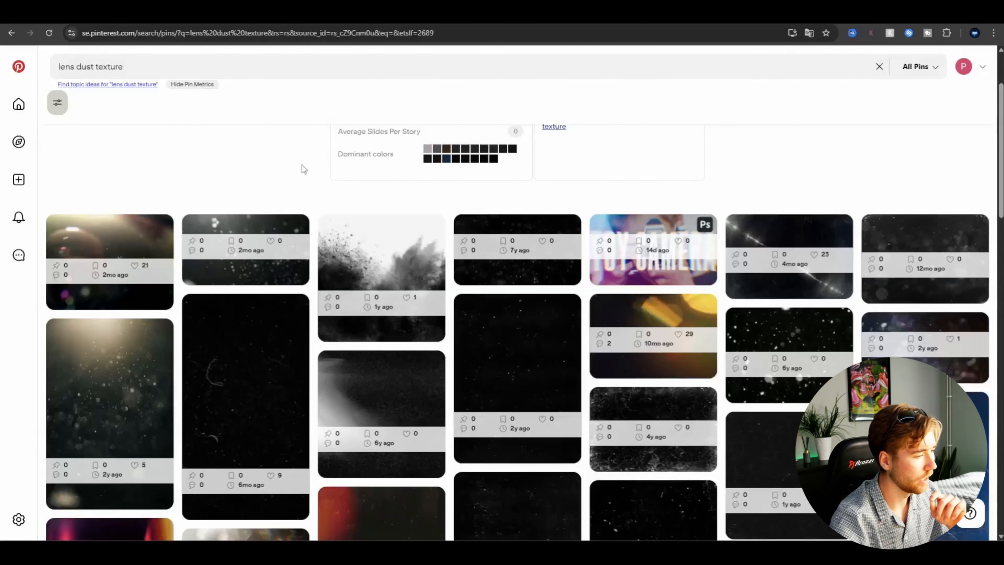
- Browse the lens dust and old film grain textures on Pinterest and open suitable overlay images
{"action": "scroll", "coordinate": [186, 338], "scroll_direction": "down", "scroll_amount": 3}
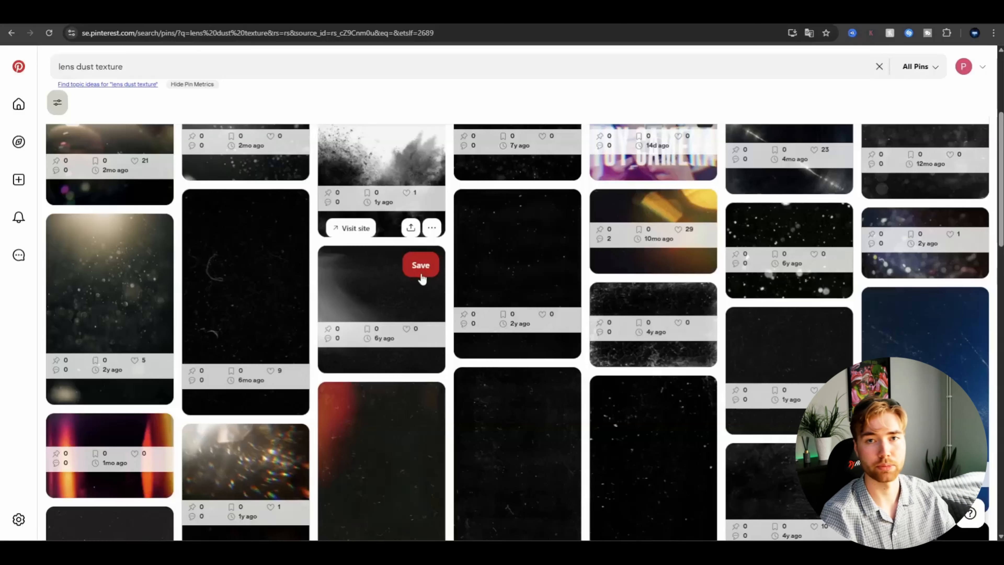
{"action": "left_click", "coordinate": [411, 285]}
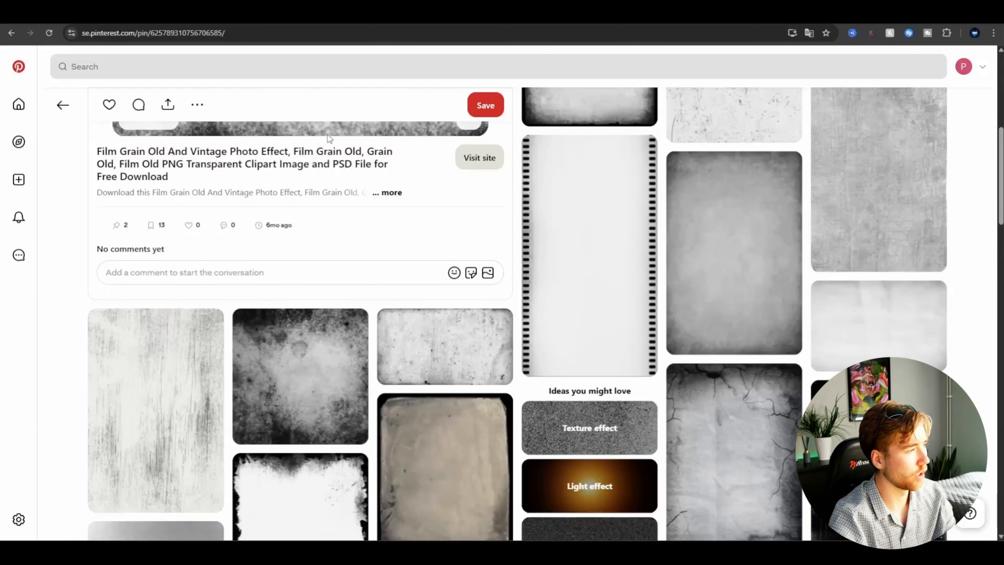
{"action": "scroll", "coordinate": [303, 145], "scroll_direction": "down", "scroll_amount": 4}
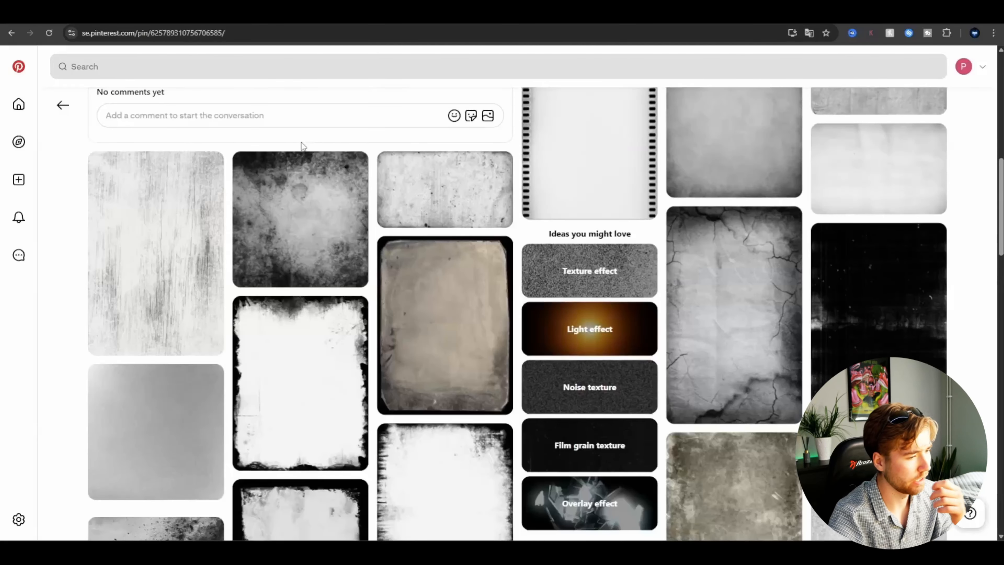
{"action": "scroll", "coordinate": [455, 336], "scroll_direction": "down", "scroll_amount": 3}
{"action": "left_click", "coordinate": [452, 436]}
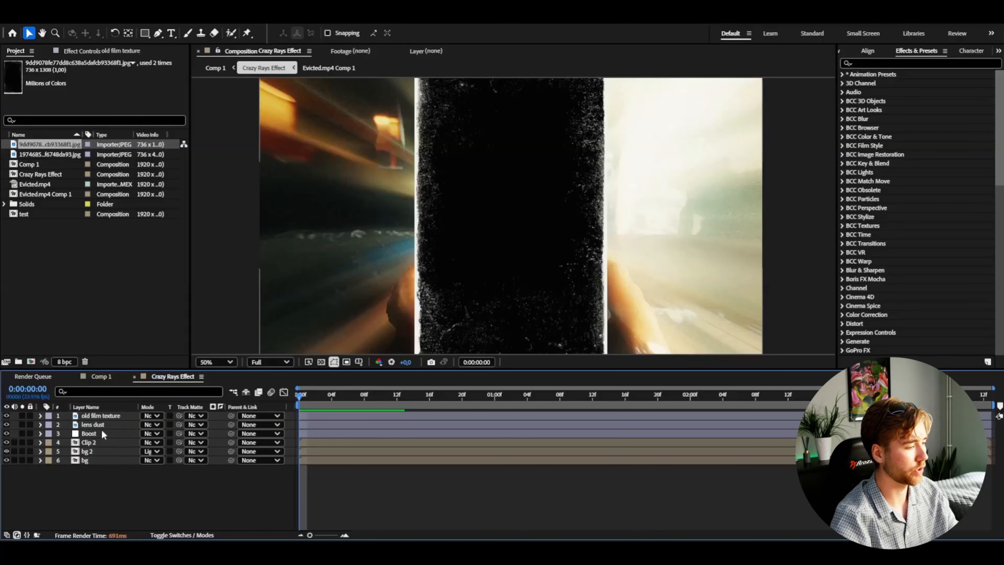
- Hide the old film texture layer and scale the lens dust layer to 264% so it fills the frame
{"action": "left_click", "coordinate": [100, 427]}
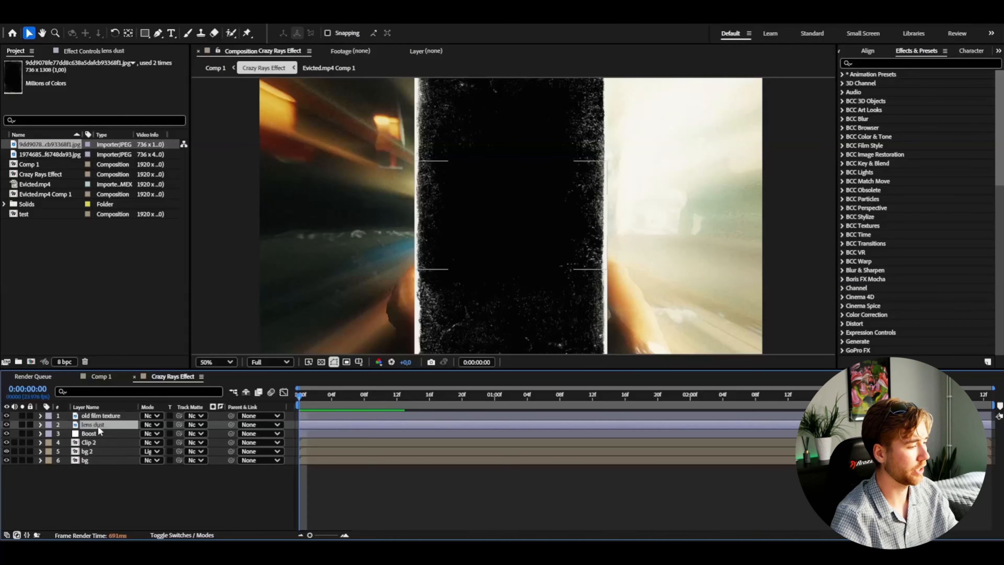
{"action": "left_click", "coordinate": [101, 416]}
{"action": "left_click", "coordinate": [6, 416]}
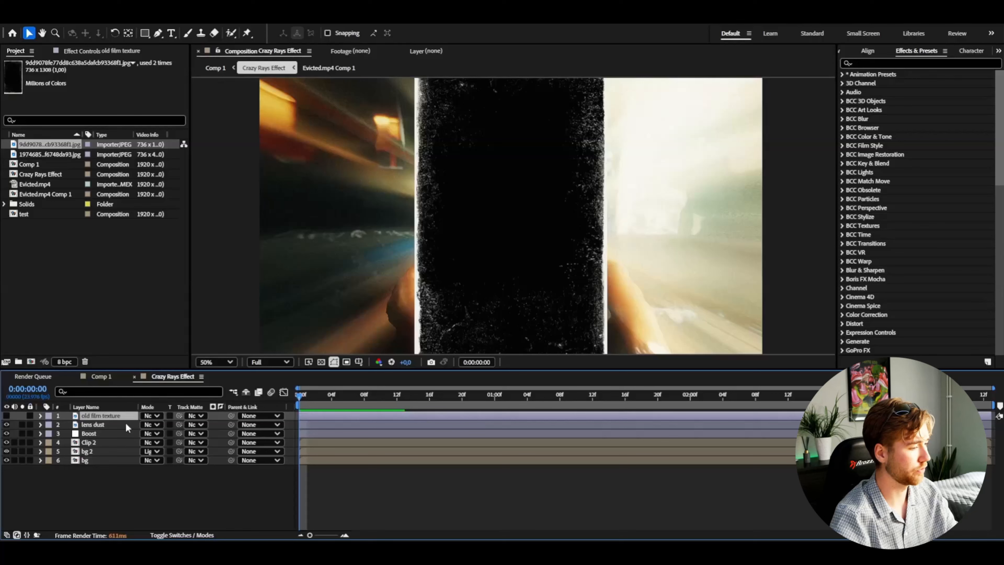
{"action": "left_click", "coordinate": [126, 425]}
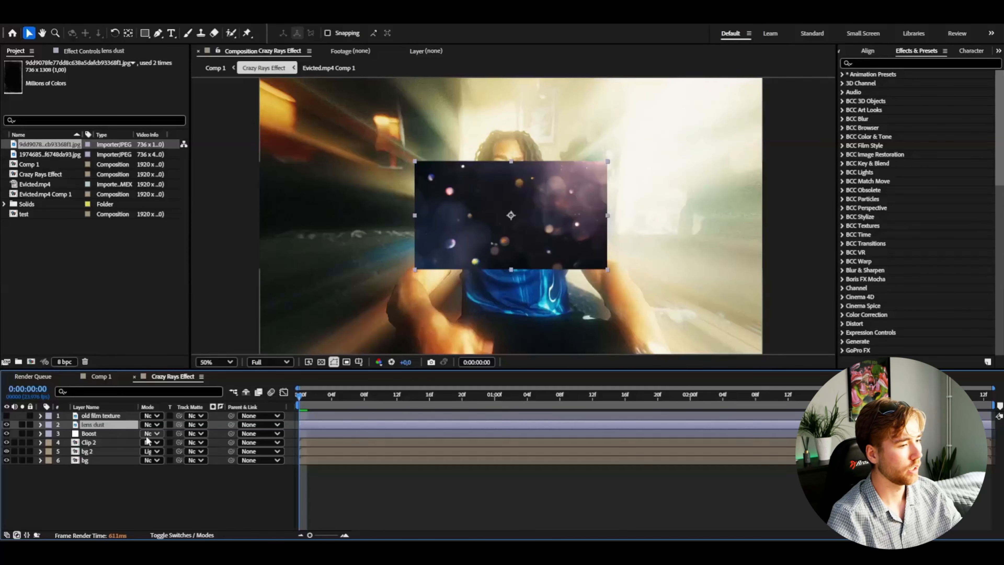
{"action": "key", "text": "s"}
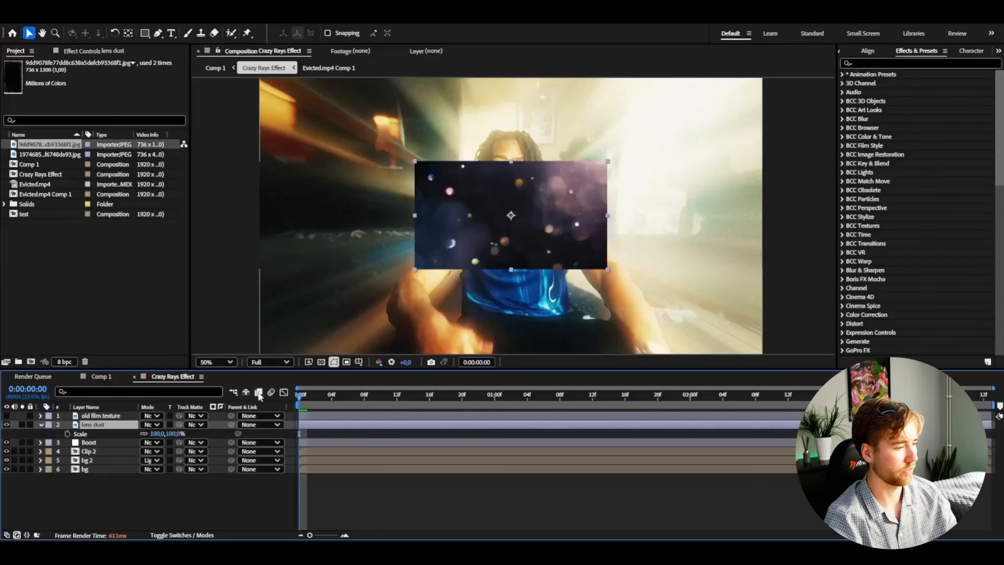
{"action": "left_click_drag", "start_coordinate": [162, 434], "coordinate": [233, 425]}
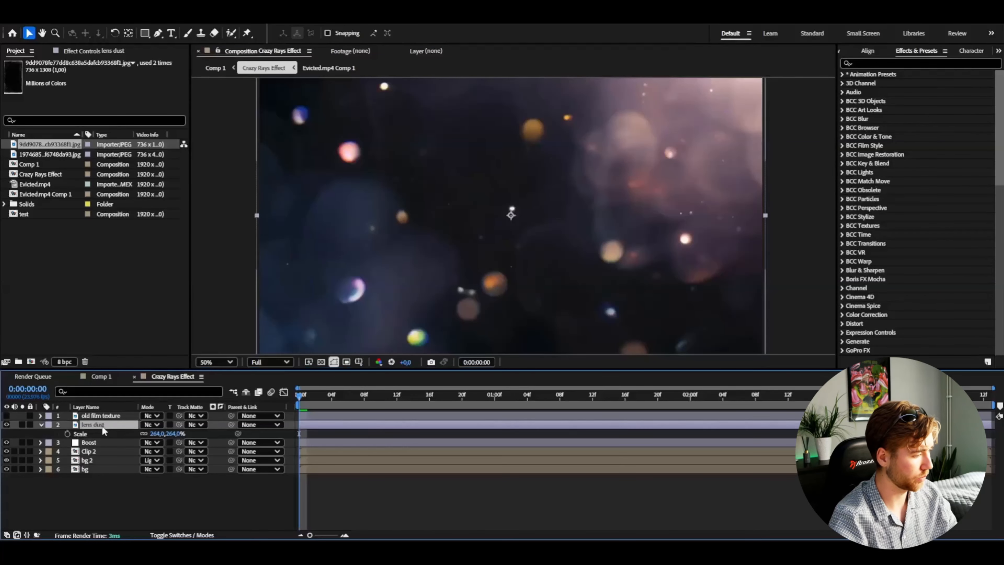
- Add the S_Flicker effect to the lens dust layer with Amplitude 0.4 and Rand Color Amp 0.2
{"action": "key", "text": "ctrl+space"}
{"action": "type", "text": "flic"}
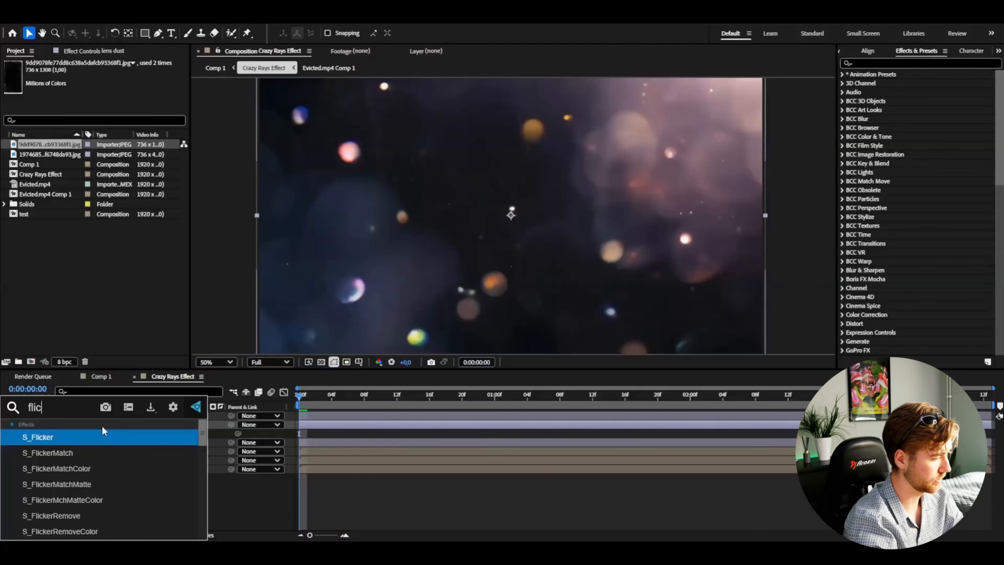
{"action": "key", "text": "Return"}
{"action": "left_click", "coordinate": [111, 98]}
{"action": "type", "text": "0,2"}
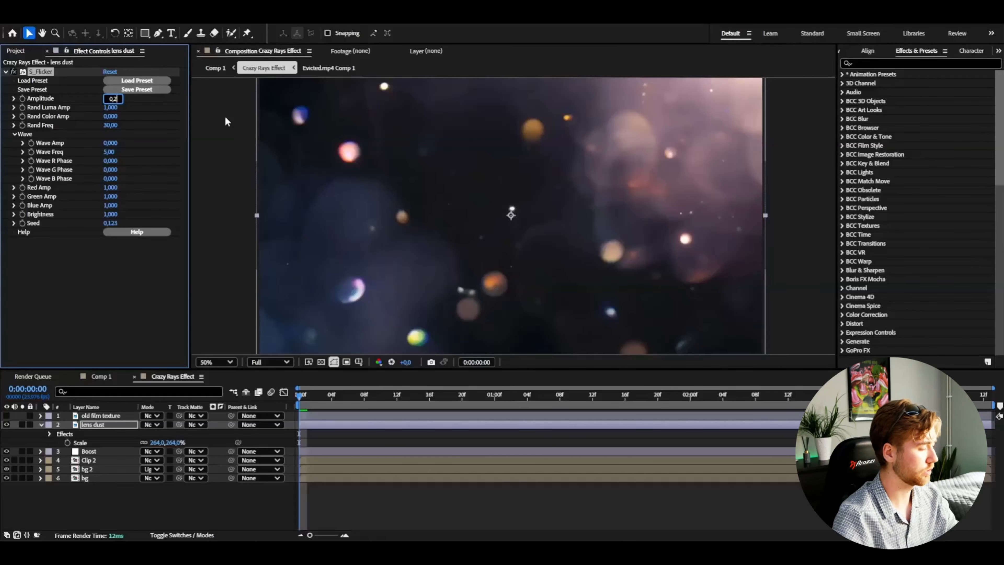
{"action": "key", "text": "BackSpace"}
{"action": "type", "text": "4"}
{"action": "key", "text": "Tab"}
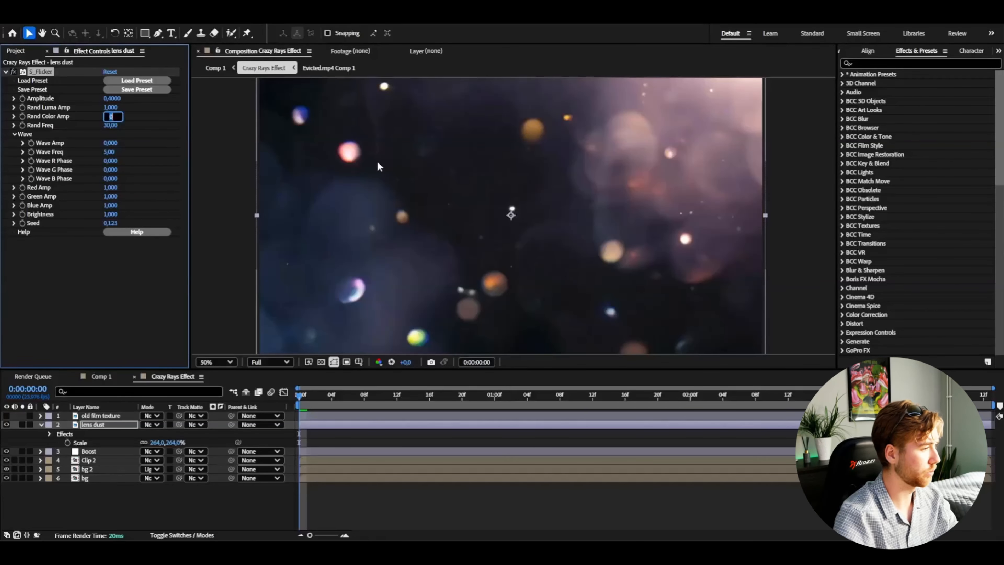
{"action": "type", "text": "0,2"}
{"action": "key", "text": "Return"}
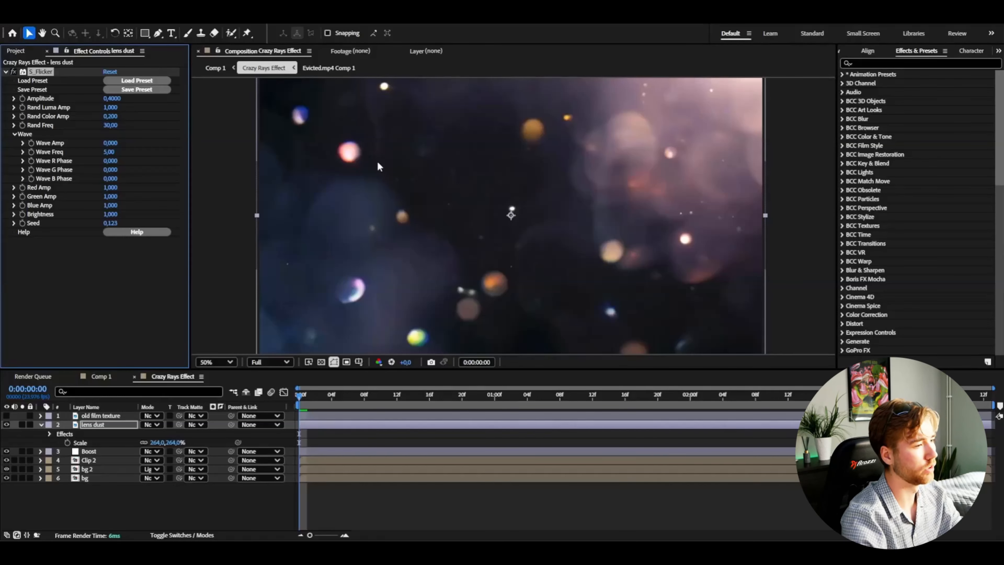
- Set the lens dust layer's blend mode to Screen and play back the composition
{"action": "left_click", "coordinate": [150, 425]}
{"action": "left_click", "coordinate": [230, 253]}
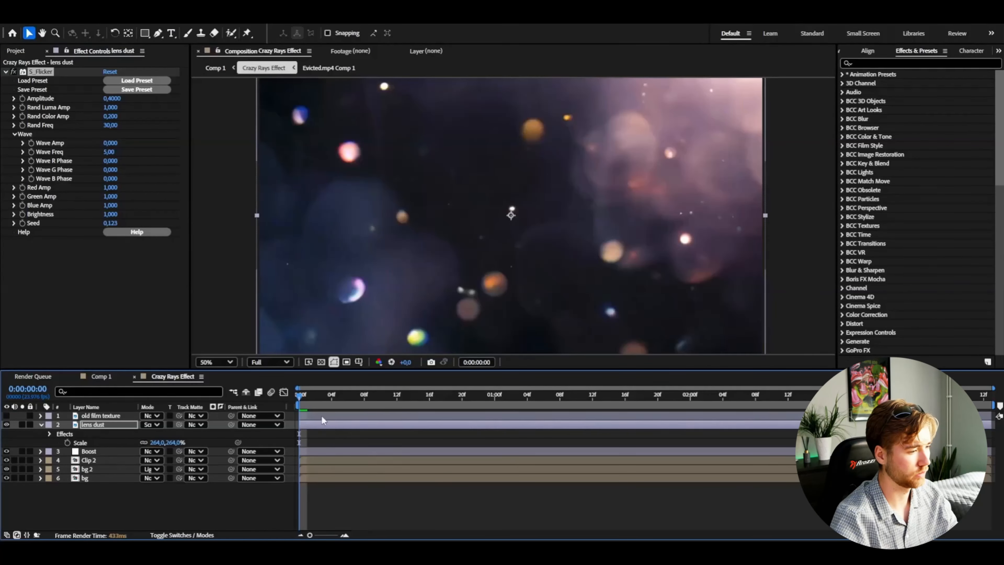
{"action": "key", "text": "space"}
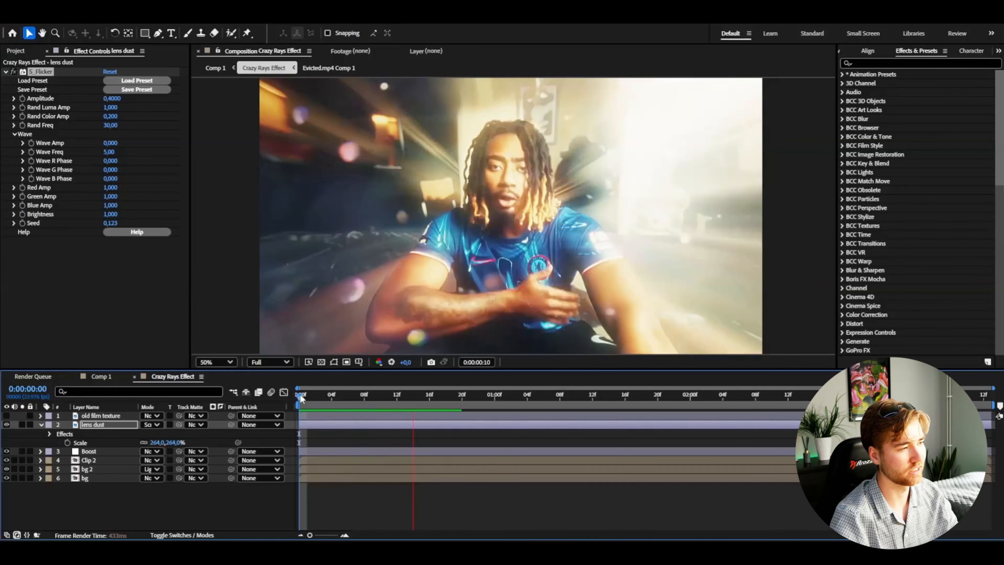
{"action": "key", "text": "space"}
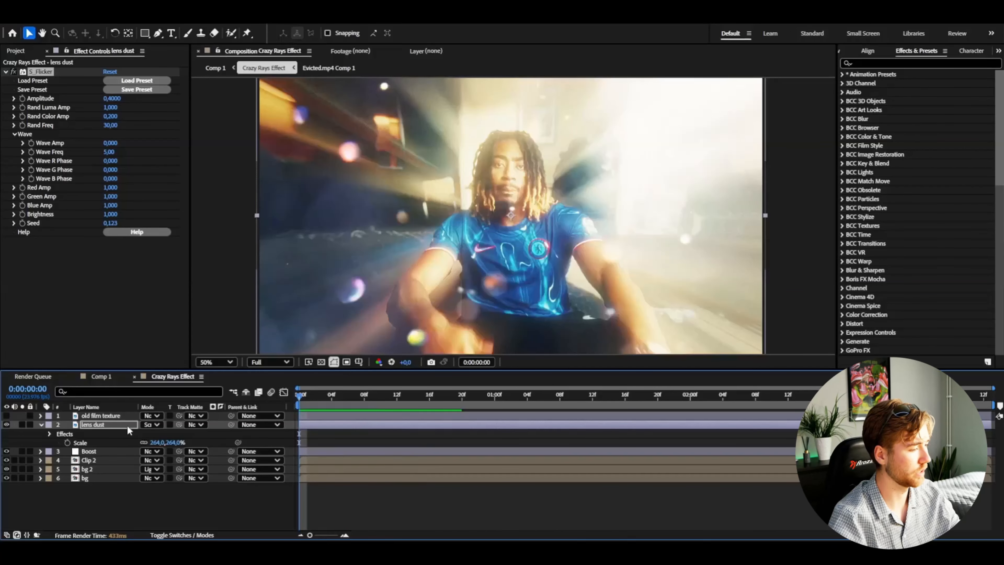
- Lower the lens dust layer's opacity to 32% and play back the composition from the start
{"action": "left_click", "coordinate": [41, 425]}
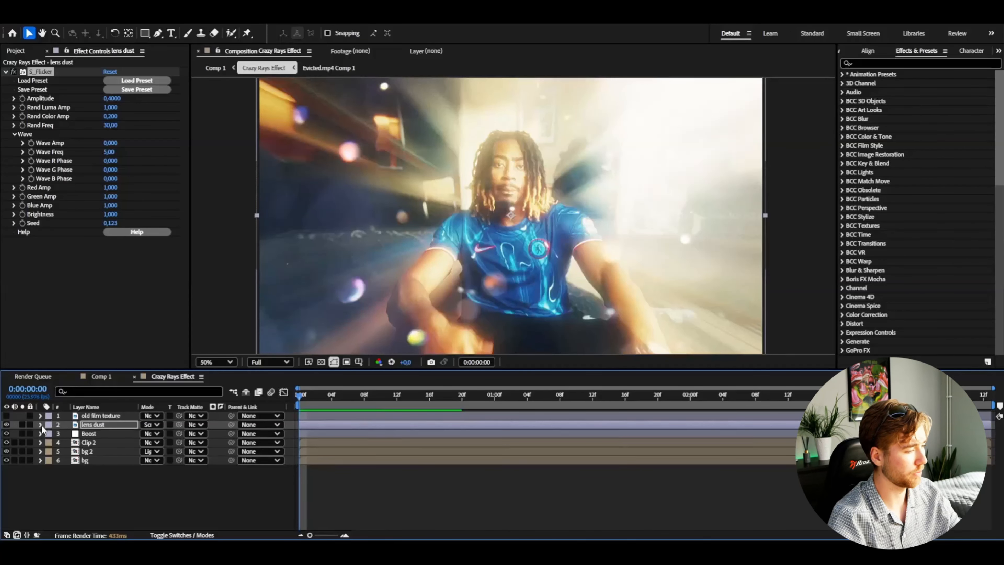
{"action": "left_click", "coordinate": [41, 425]}
{"action": "left_click_drag", "start_coordinate": [143, 487], "coordinate": [110, 490]}
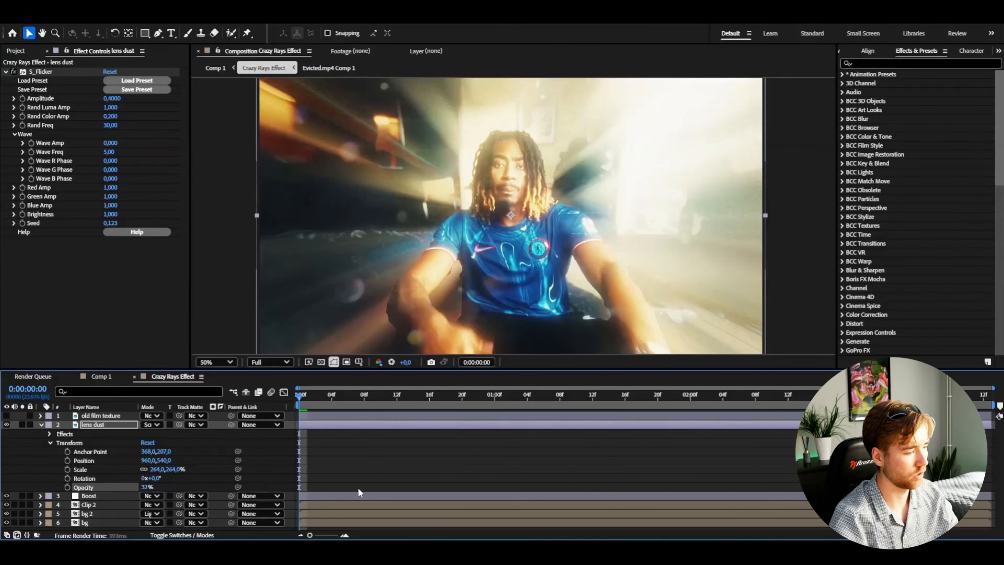
{"action": "left_click", "coordinate": [340, 407]}
{"action": "key", "text": "space"}
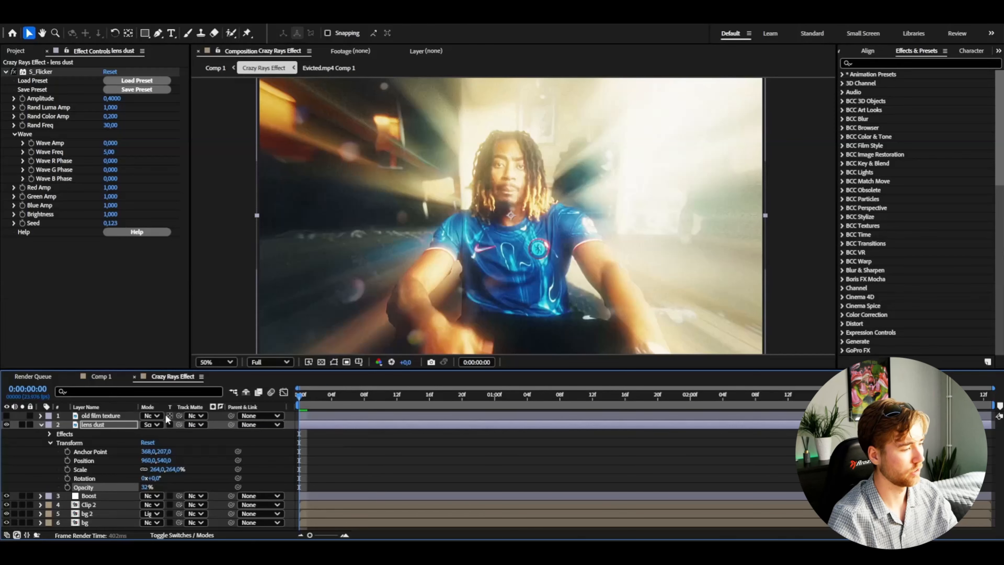
{"action": "left_click", "coordinate": [41, 425]}
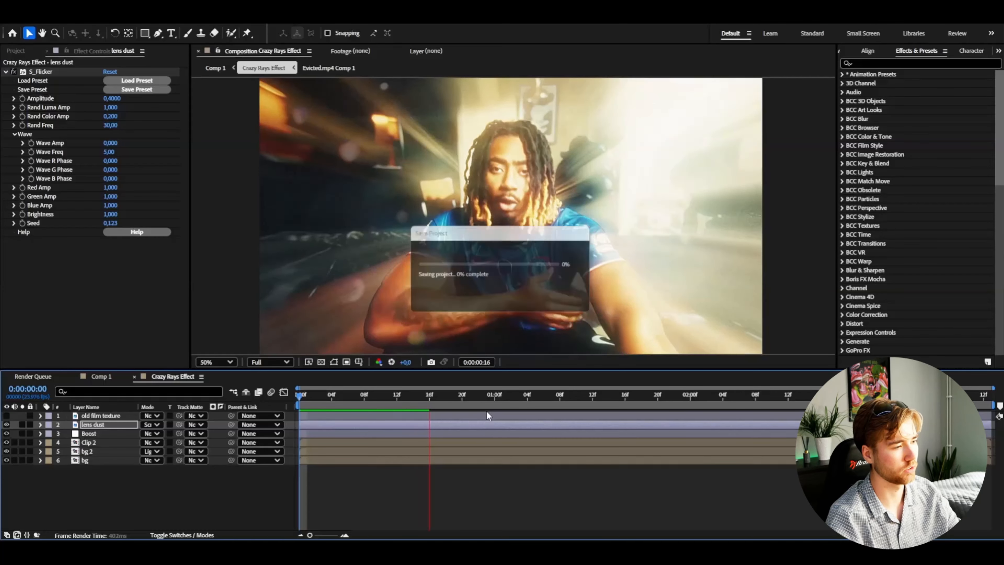
{"action": "key", "text": "space"}
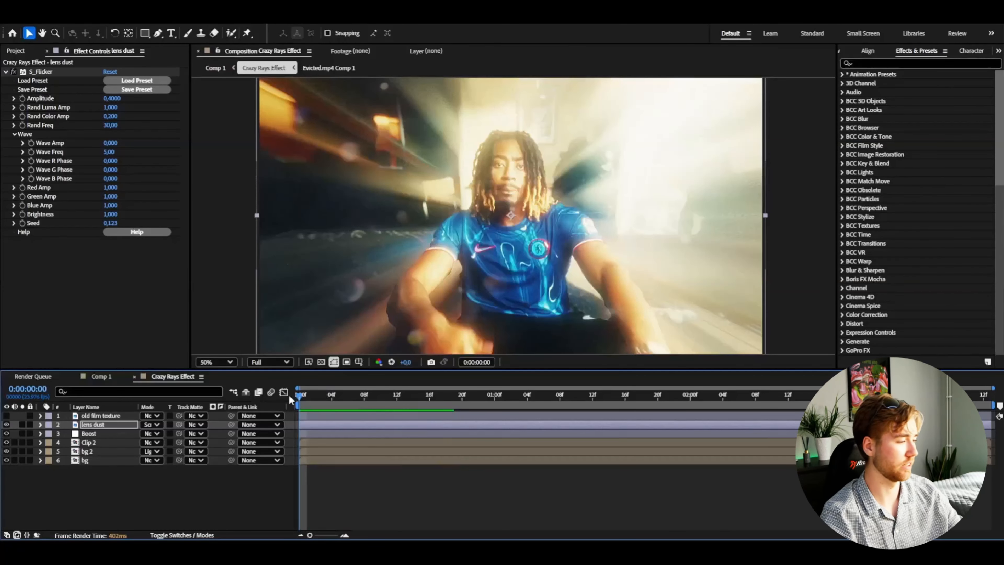
- Show the old film texture layer and set its rotation to 90°
{"action": "left_click", "coordinate": [85, 417]}
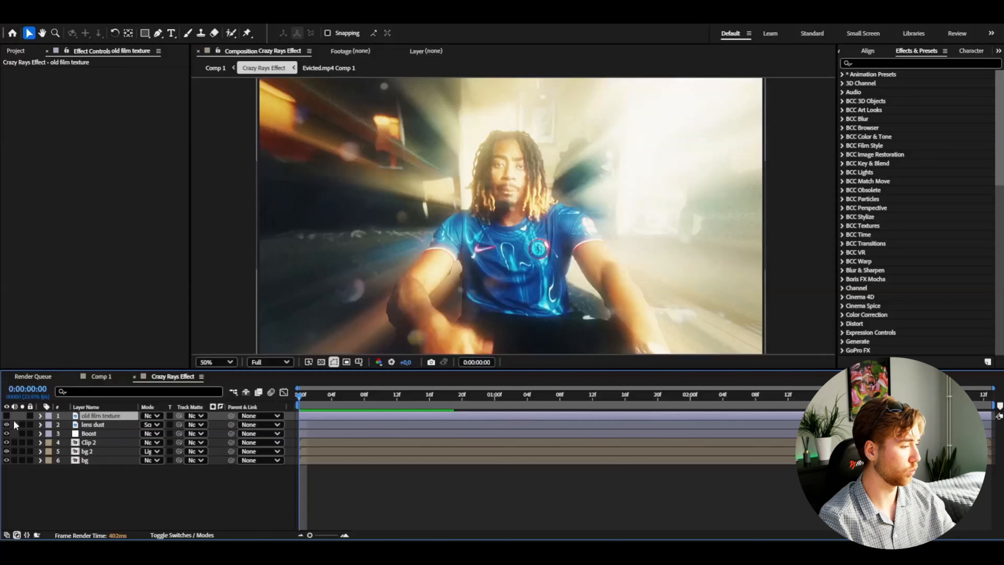
{"action": "left_click", "coordinate": [6, 415]}
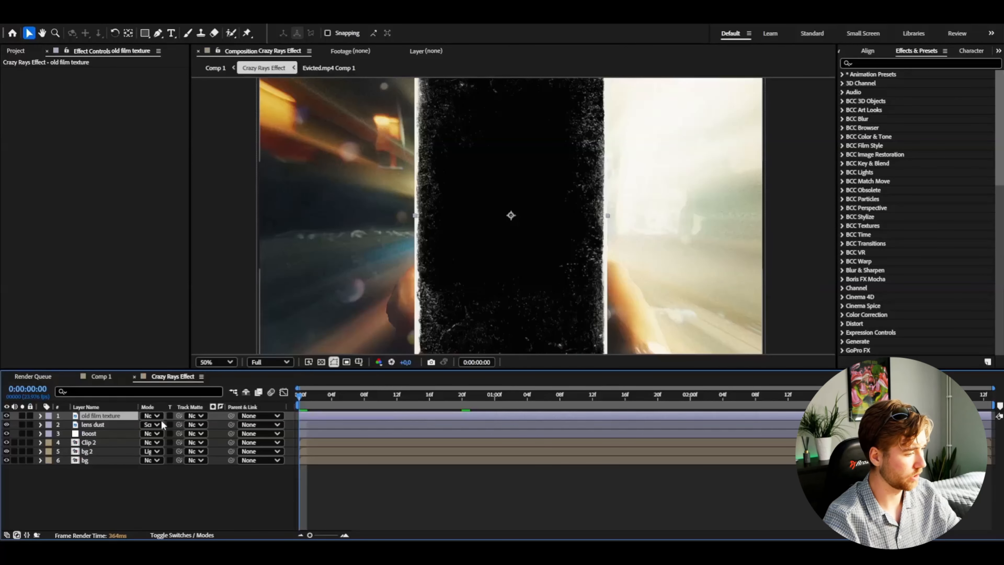
{"action": "key", "text": "r"}
{"action": "left_click", "coordinate": [155, 425]}
{"action": "type", "text": "90"}
{"action": "key", "text": "Return"}
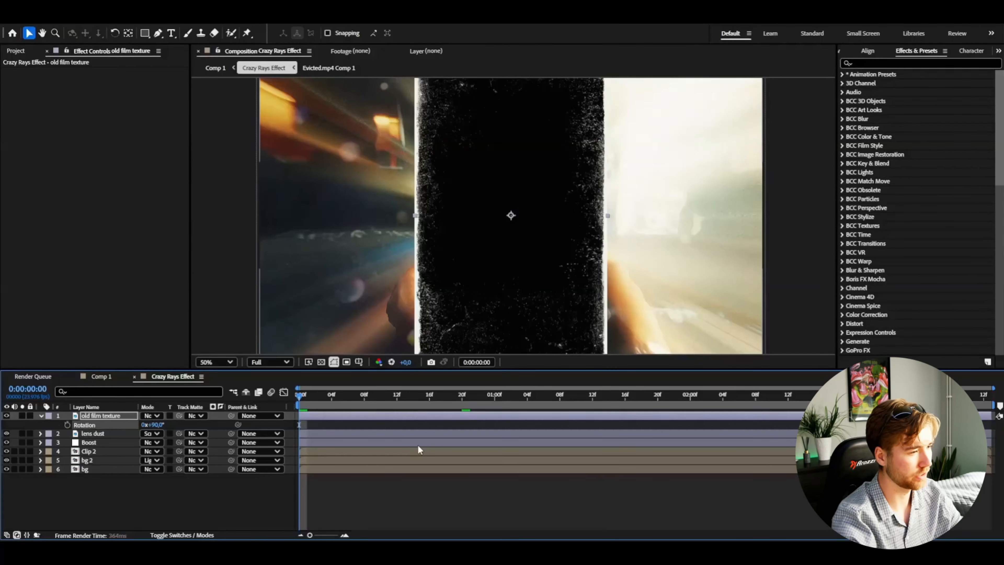
- Save the project and scale the old film texture layer to 178% so it fills the frame
{"action": "key", "text": "ctrl+s"}
{"action": "key", "text": "s"}
{"action": "left_click_drag", "start_coordinate": [156, 425], "coordinate": [196, 425]}
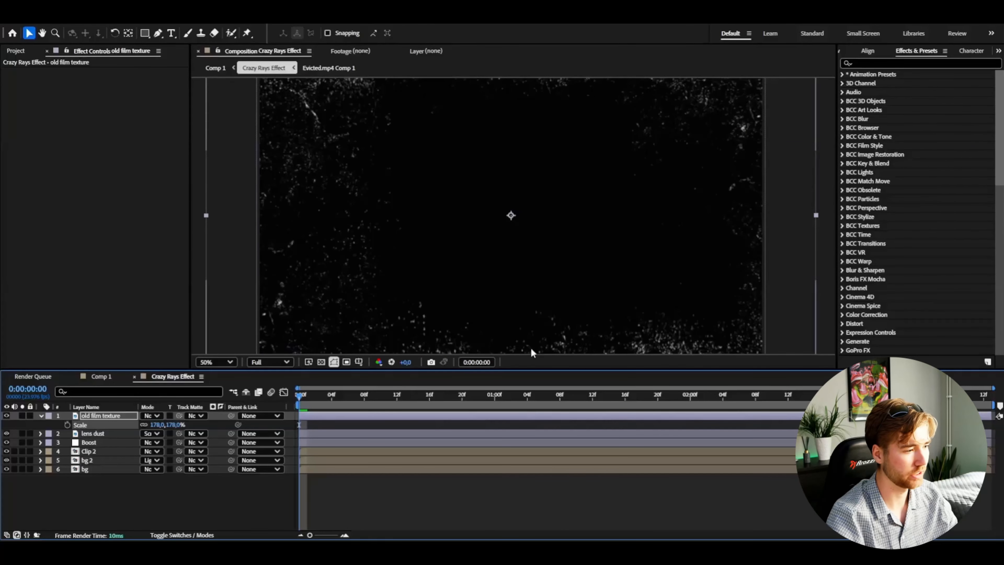
- Apply the Invert effect to the old film texture layer
{"action": "key", "text": "ctrl+space"}
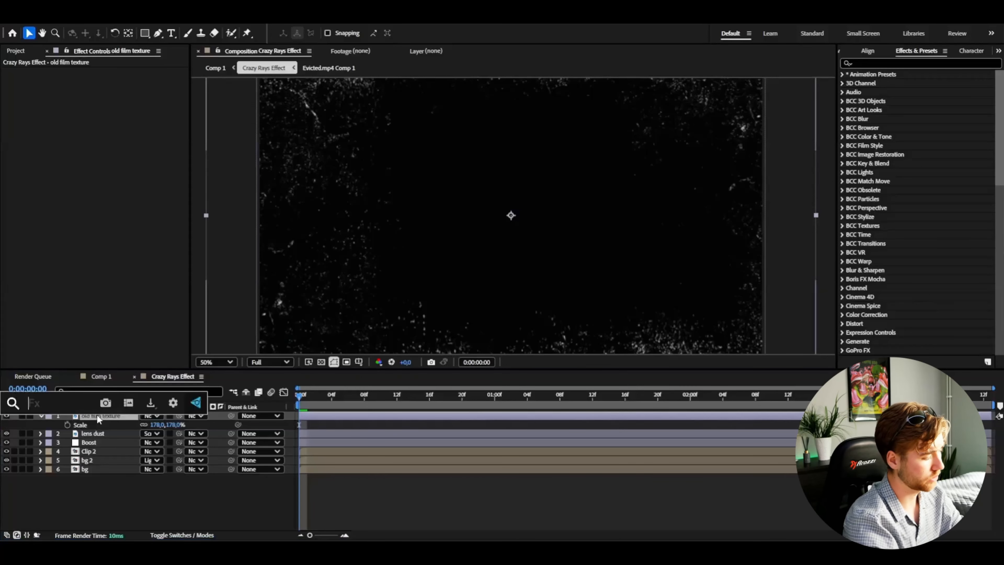
{"action": "type", "text": "inv"}
{"action": "key", "text": "Return"}
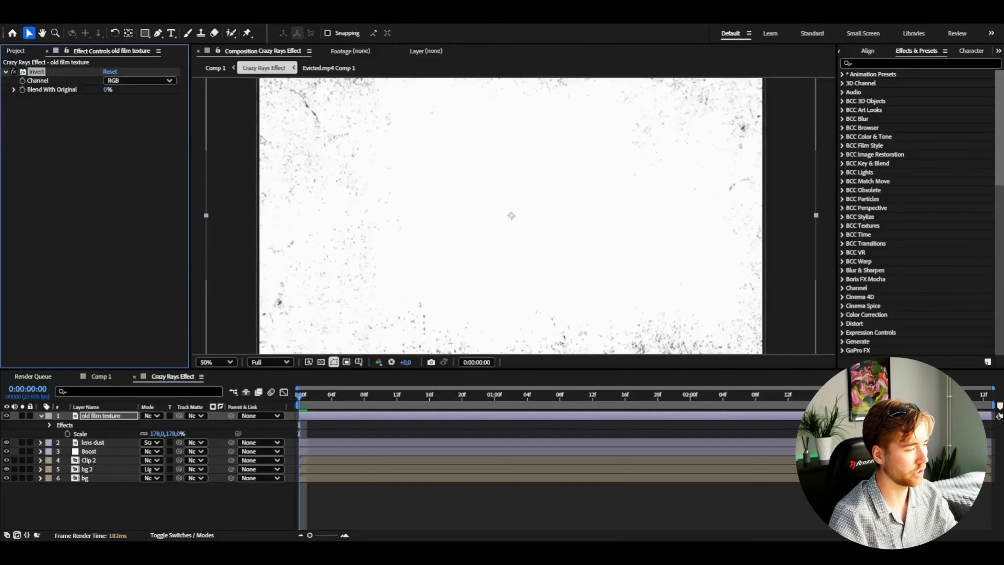
- Add the Noise effect to the old film texture layer with the Amount of Noise at 15%
{"action": "left_click", "coordinate": [95, 417]}
{"action": "key", "text": "ctrl+space"}
{"action": "type", "text": "noise"}
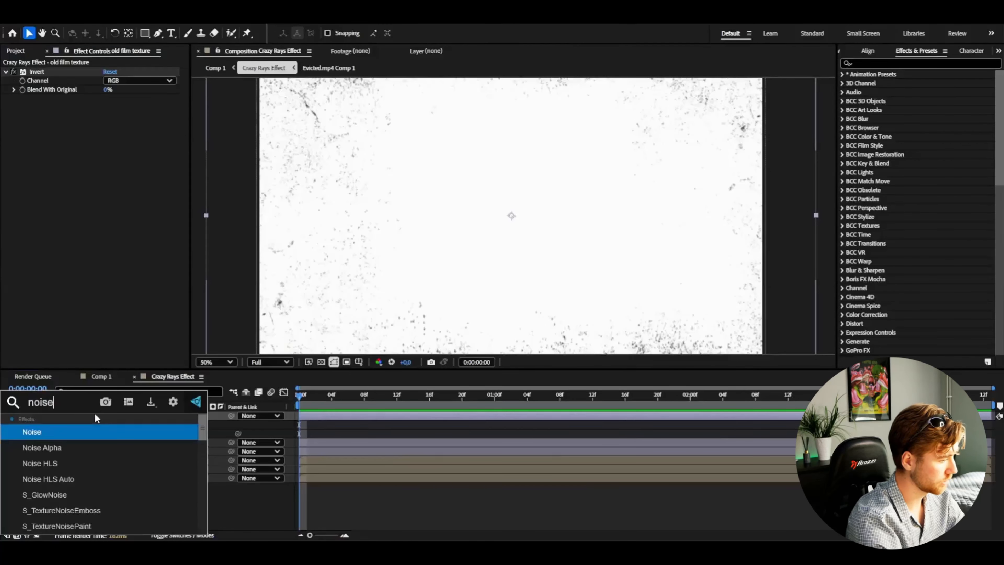
{"action": "key", "text": "Return"}
{"action": "left_click", "coordinate": [109, 107]}
{"action": "type", "text": "15"}
{"action": "key", "text": "Return"}
{"action": "scroll", "coordinate": [389, 265], "scroll_direction": "up", "scroll_amount": 1}
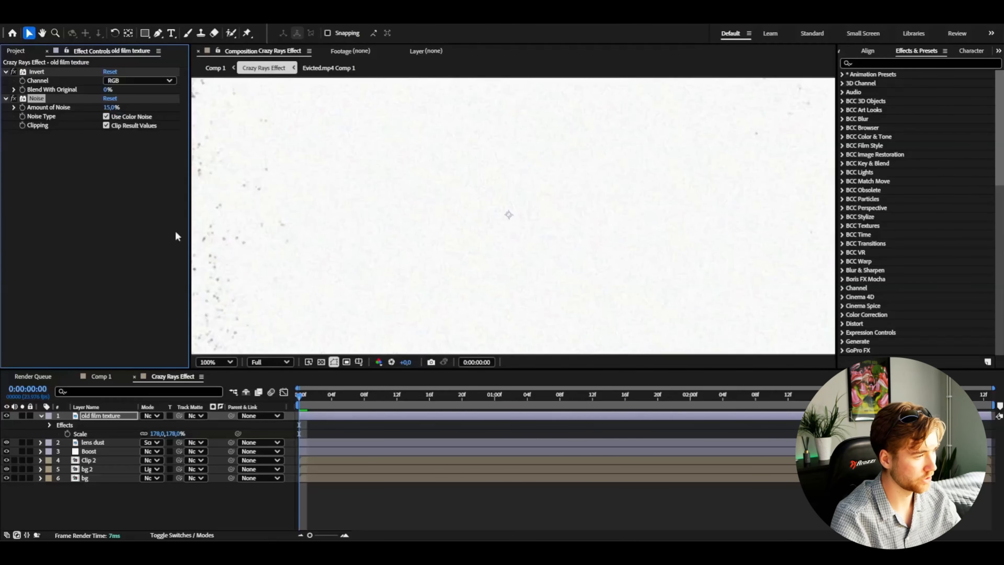
- Set the old film texture layer's blend mode to Linear Burn and reduce the layer's opacity
{"action": "left_click", "coordinate": [153, 416]}
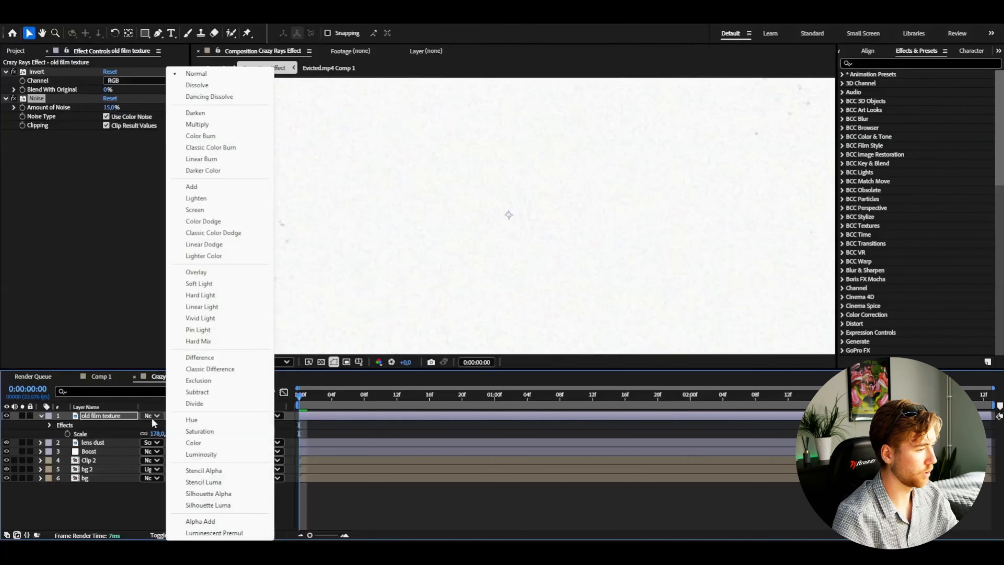
{"action": "left_click", "coordinate": [202, 159]}
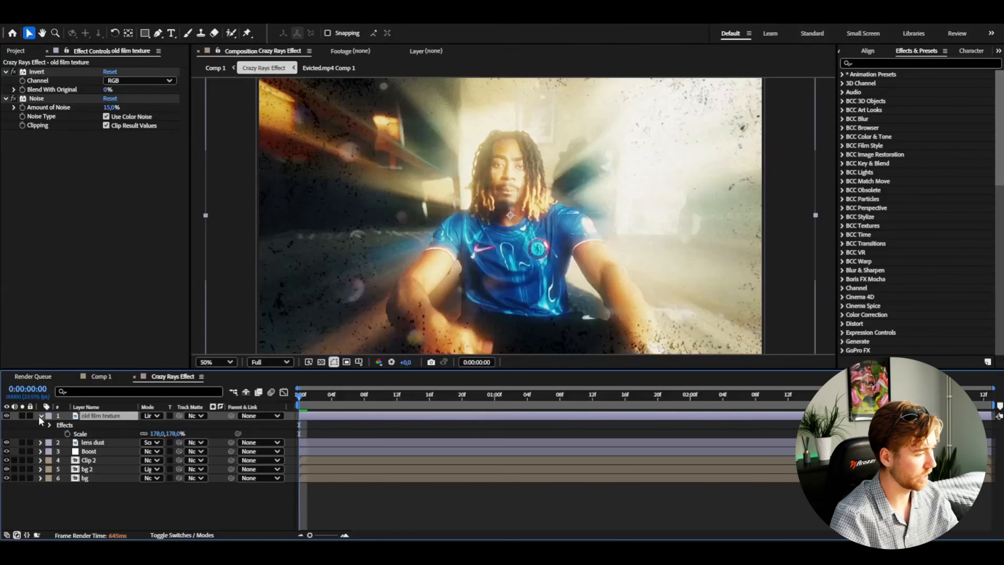
{"action": "left_click", "coordinate": [41, 416]}
{"action": "left_click", "coordinate": [41, 415]}
{"action": "mouse_move", "coordinate": [150, 479]}
{"action": "left_mouse_down"}
{"action": "mouse_move", "coordinate": [129, 479]}
{"action": "mouse_move", "coordinate": [167, 462]}
{"action": "mouse_move", "coordinate": [139, 479]}
{"action": "mouse_move", "coordinate": [154, 479]}
{"action": "left_mouse_up"}
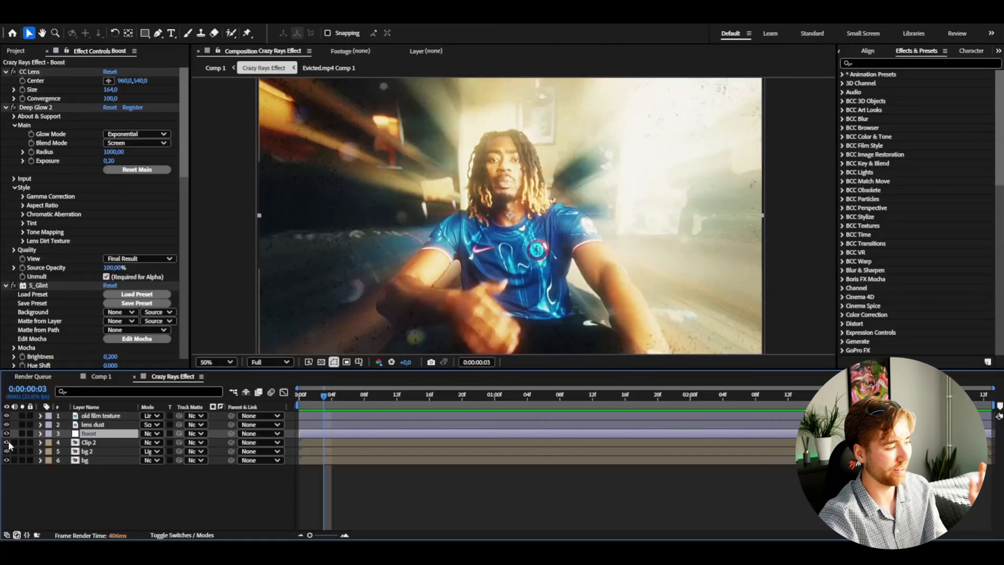
- Hide the Boost layer and create a new adjustment layer above all the other layers
{"action": "left_click", "coordinate": [6, 433]}
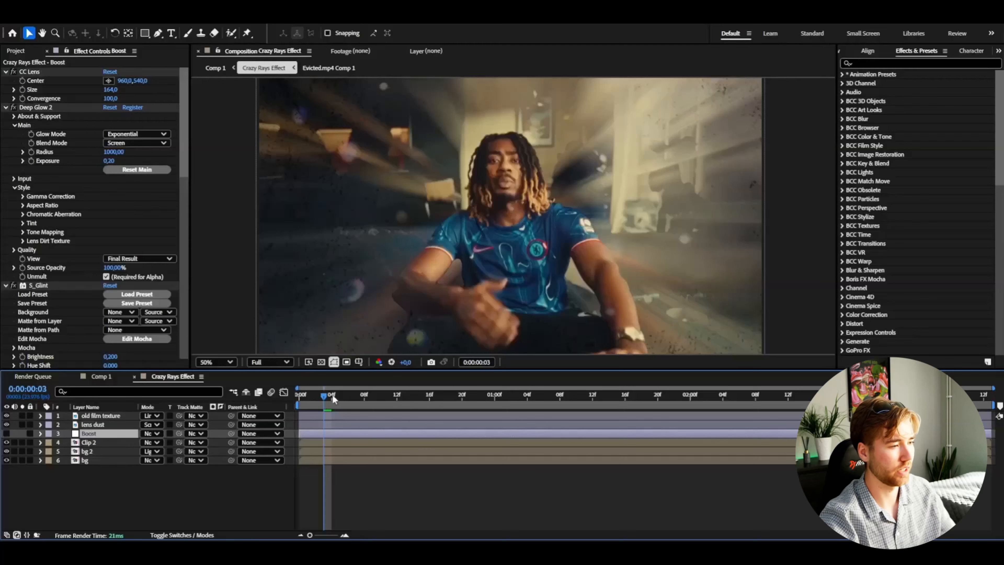
{"action": "key", "text": "Home"}
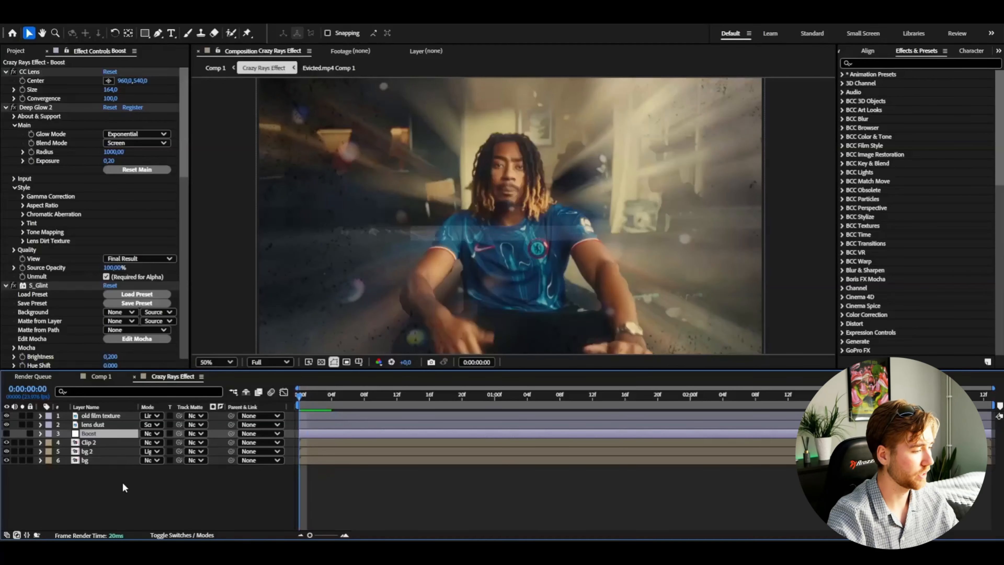
{"action": "left_click", "coordinate": [123, 485]}
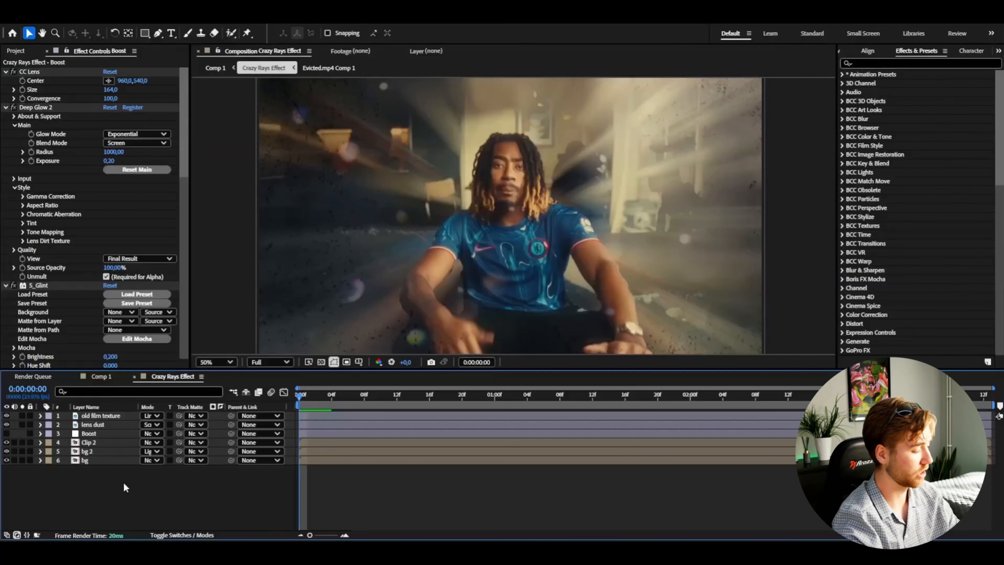
{"action": "key", "text": "ctrl+alt+y"}
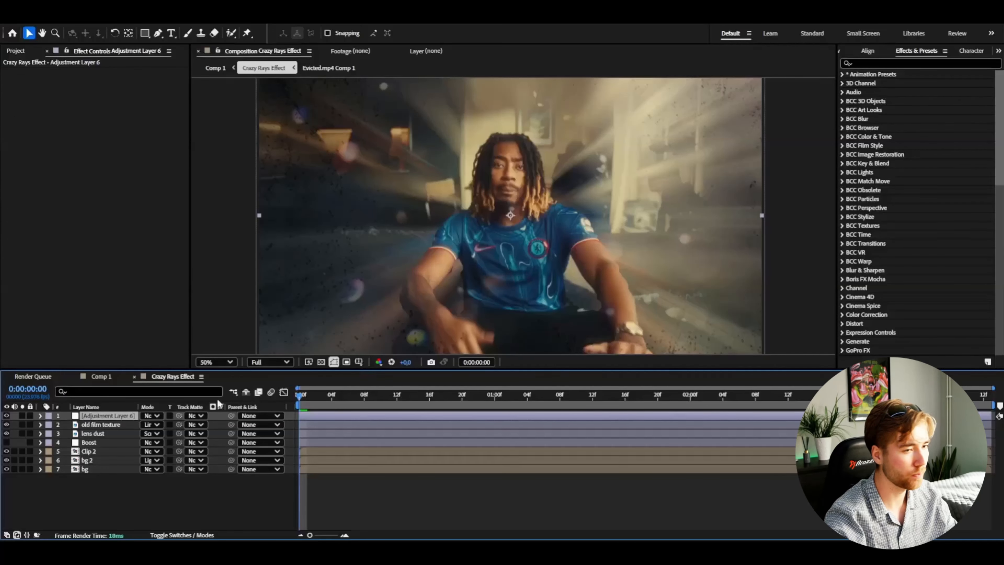
- Try the Grunge Lightness Edge preset from the Grunge Presets on the new adjustment layer and play back the composition
{"action": "left_click", "coordinate": [842, 74]}
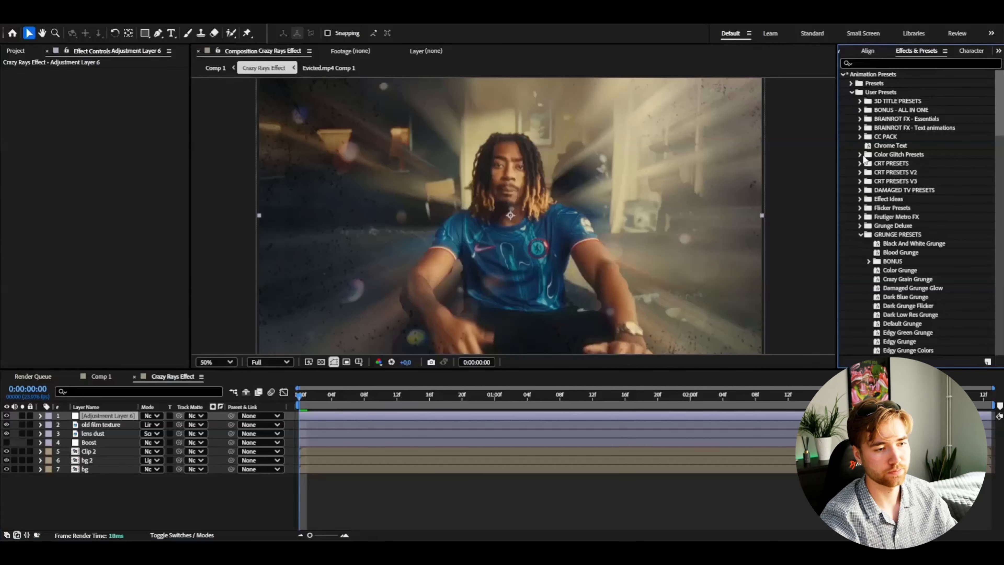
{"action": "scroll", "coordinate": [862, 138], "scroll_direction": "down", "scroll_amount": 5}
{"action": "left_click", "coordinate": [924, 237]}
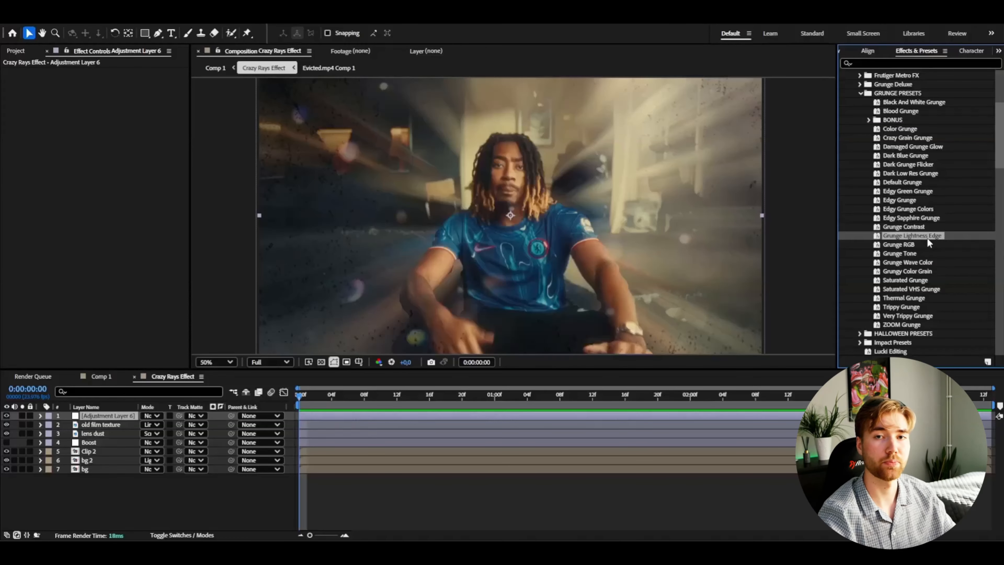
{"action": "left_click_drag", "start_coordinate": [925, 234], "coordinate": [90, 416]}
{"action": "left_click_drag", "start_coordinate": [912, 236], "coordinate": [550, 416]}
{"action": "left_click", "coordinate": [16, 51]}
{"action": "key", "text": "space"}
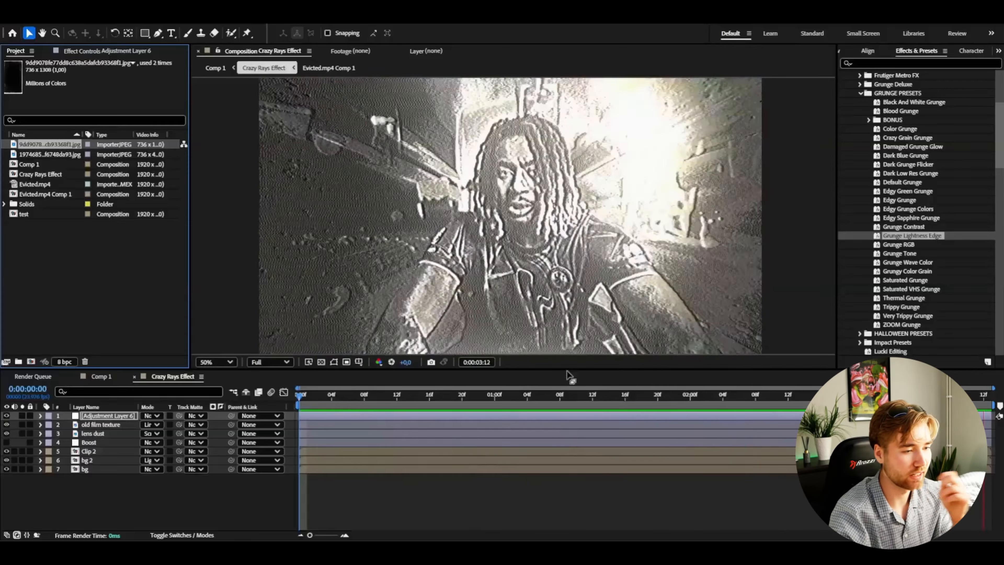
- Apply the Grunge Tone preset to the new adjustment layer
{"action": "left_click_drag", "start_coordinate": [900, 254], "coordinate": [85, 411]}
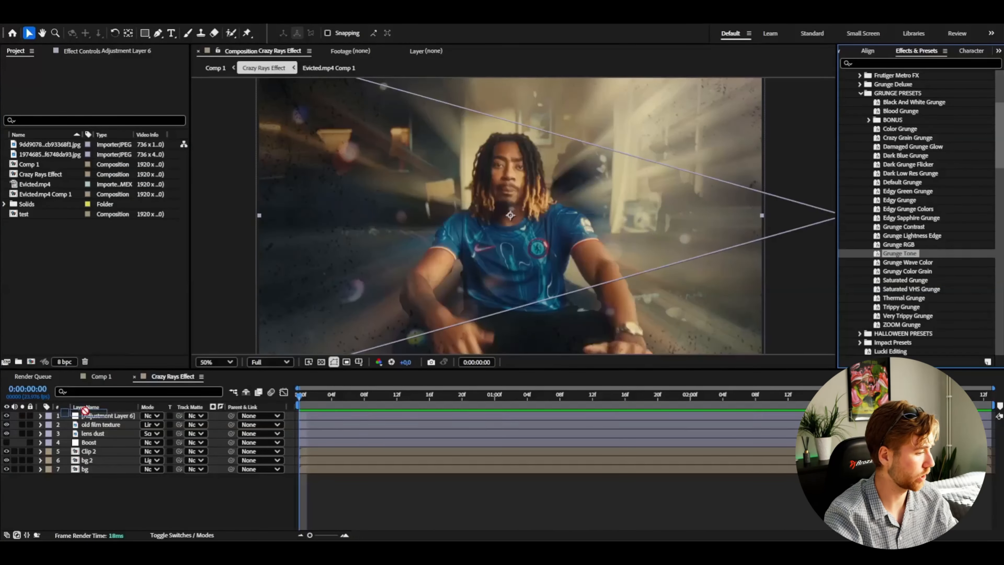